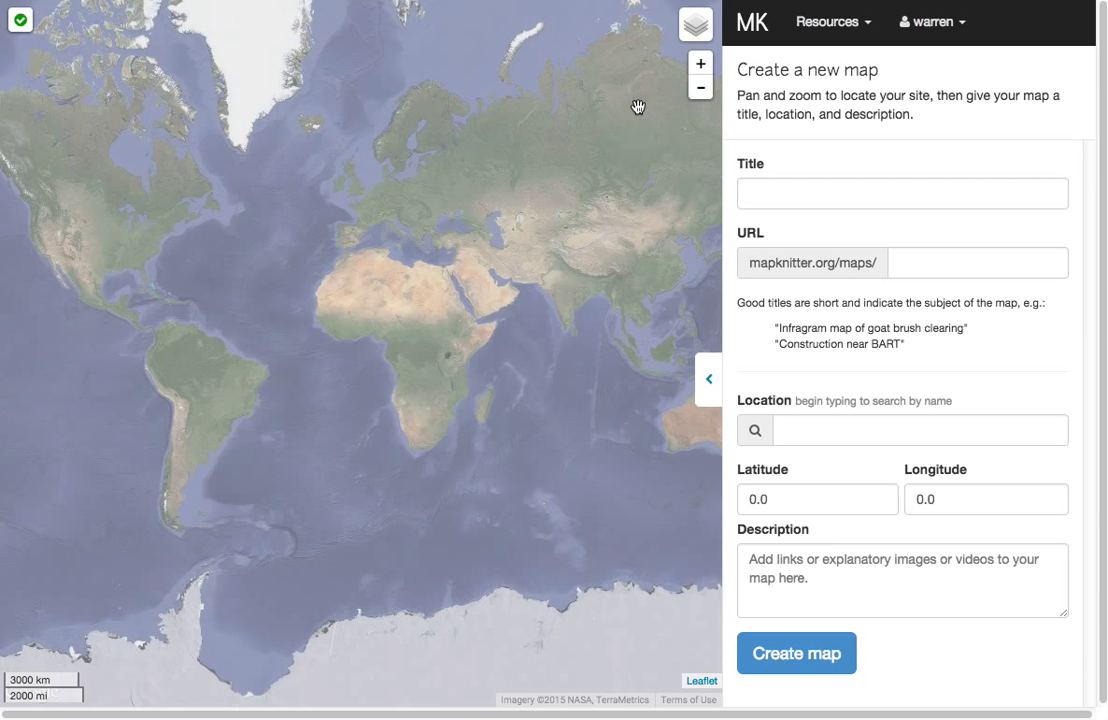
Return to the MapKnitter home page and start creating a new map.
key(alt+Left)
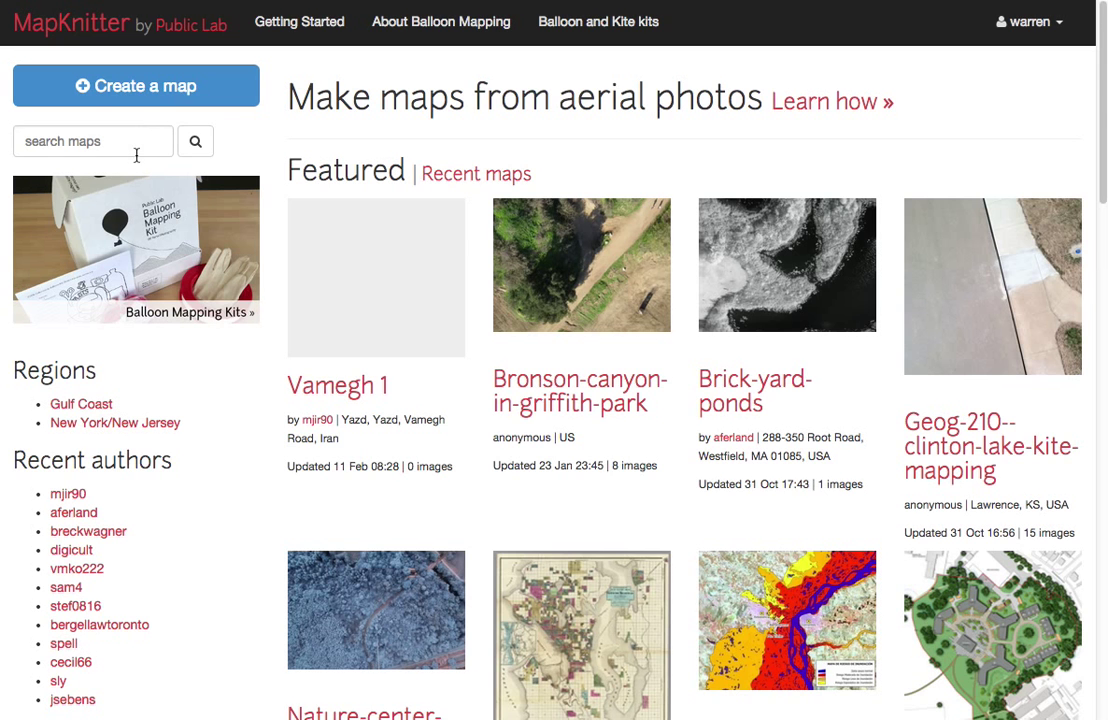
click(157, 102)
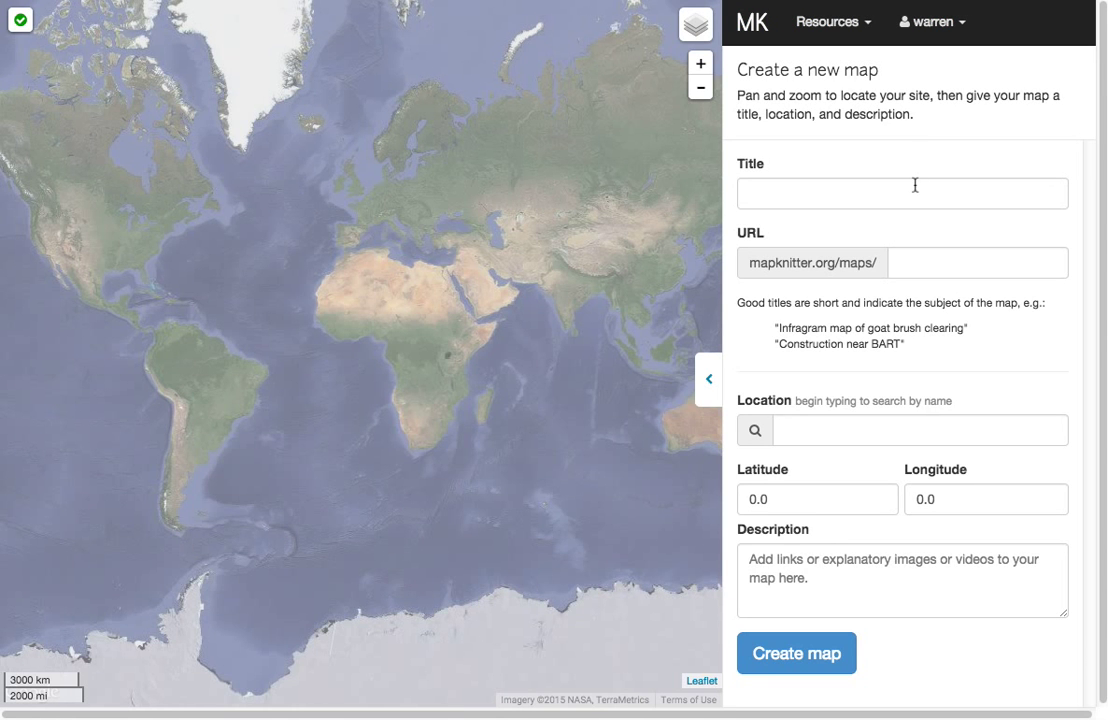
Title the map 'Landfill kite-mapping' and confirm its URL slug reads landfill-kitemapping.
click(915, 185)
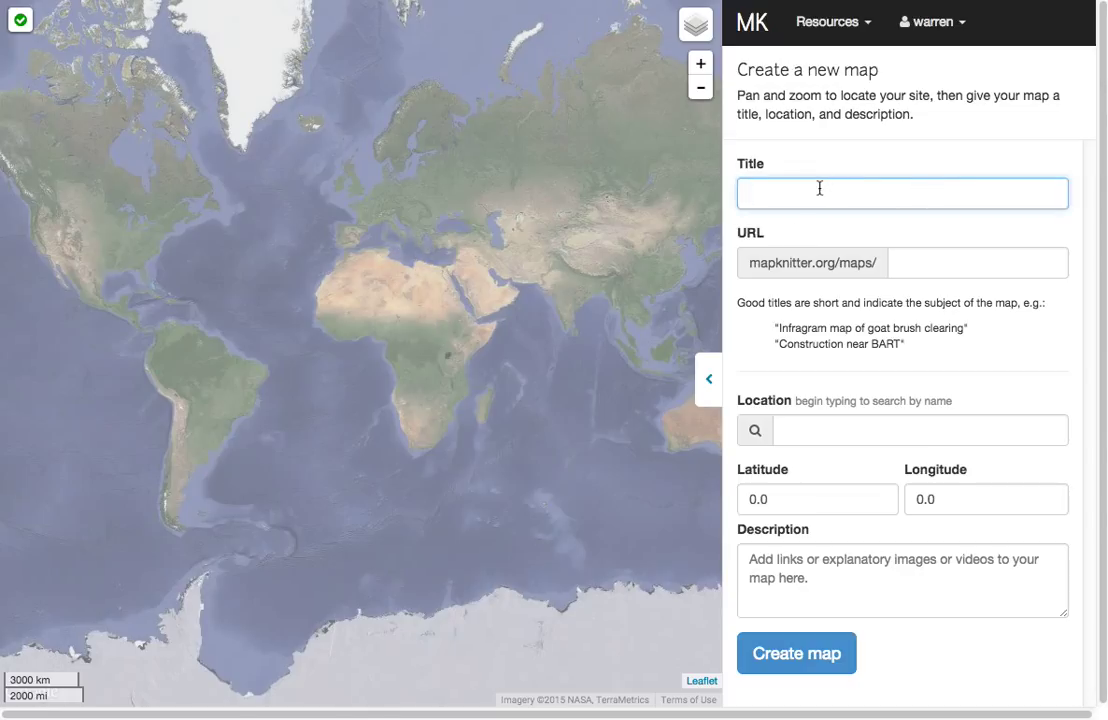
text(Landfill k)
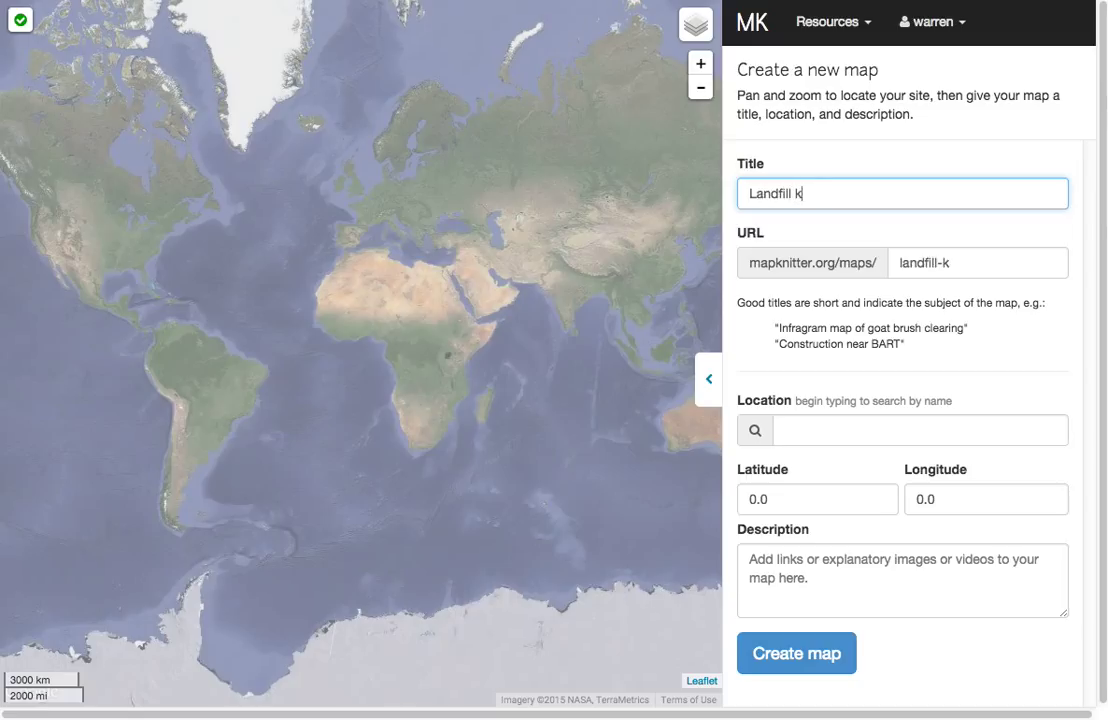
text(ite-mapping)
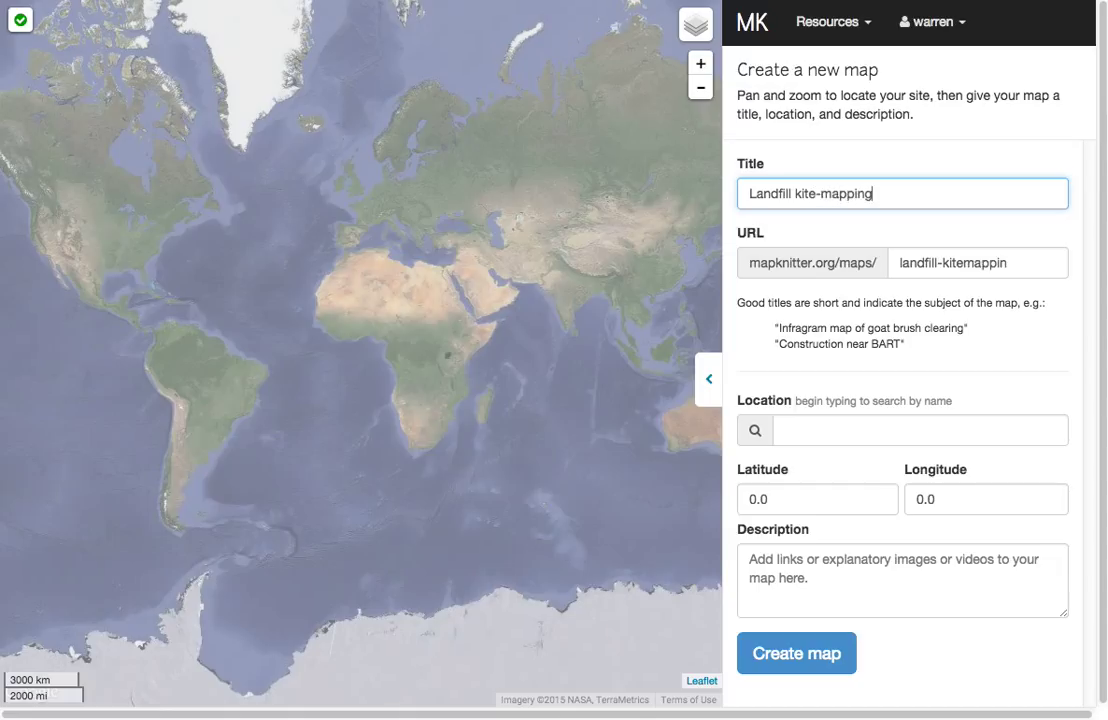
click(1041, 257)
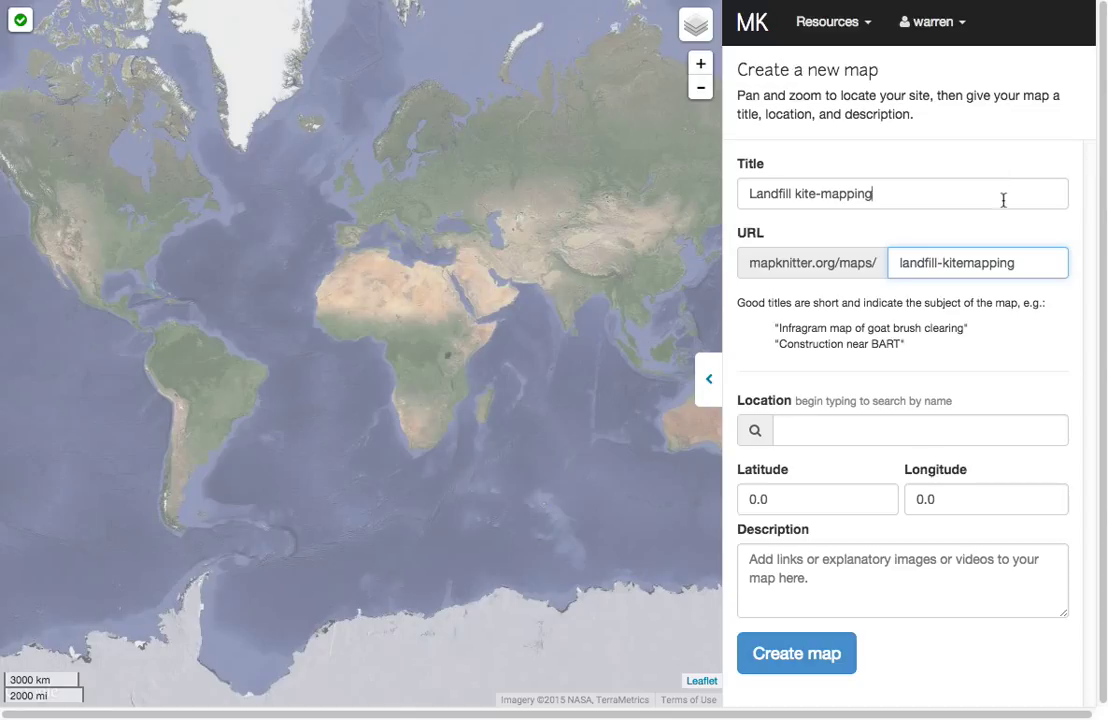
click(1003, 200)
click(853, 430)
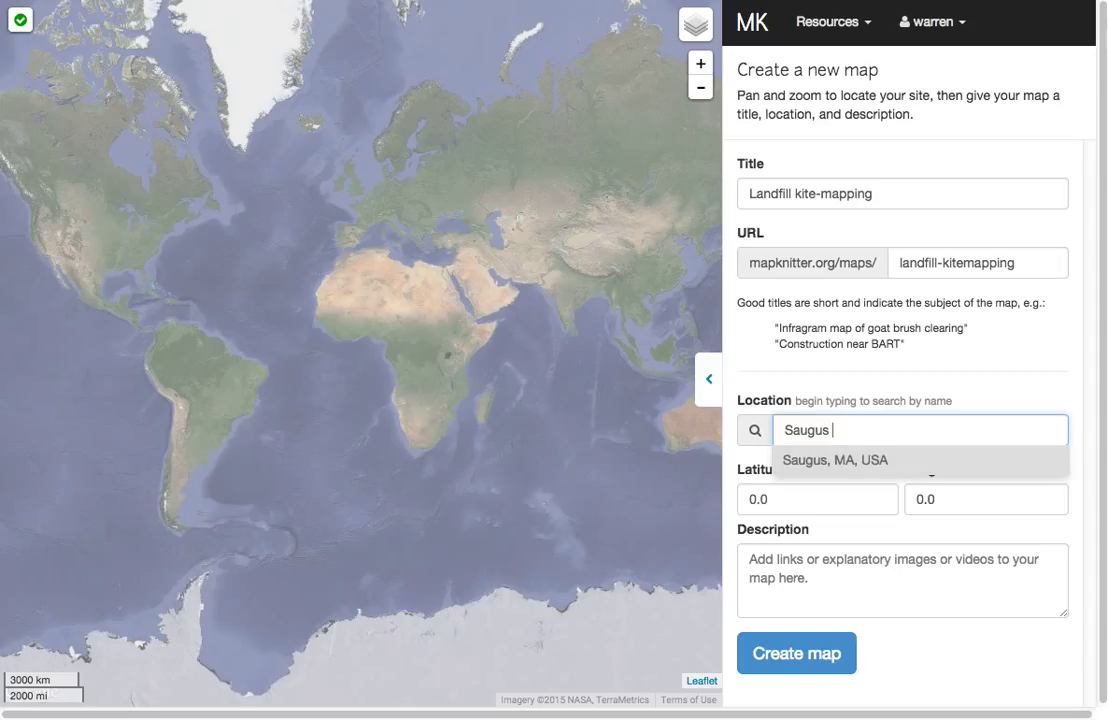
Choose 'Saugus, MA, USA' as the location and pan and zoom onto the landfill.
click(851, 460)
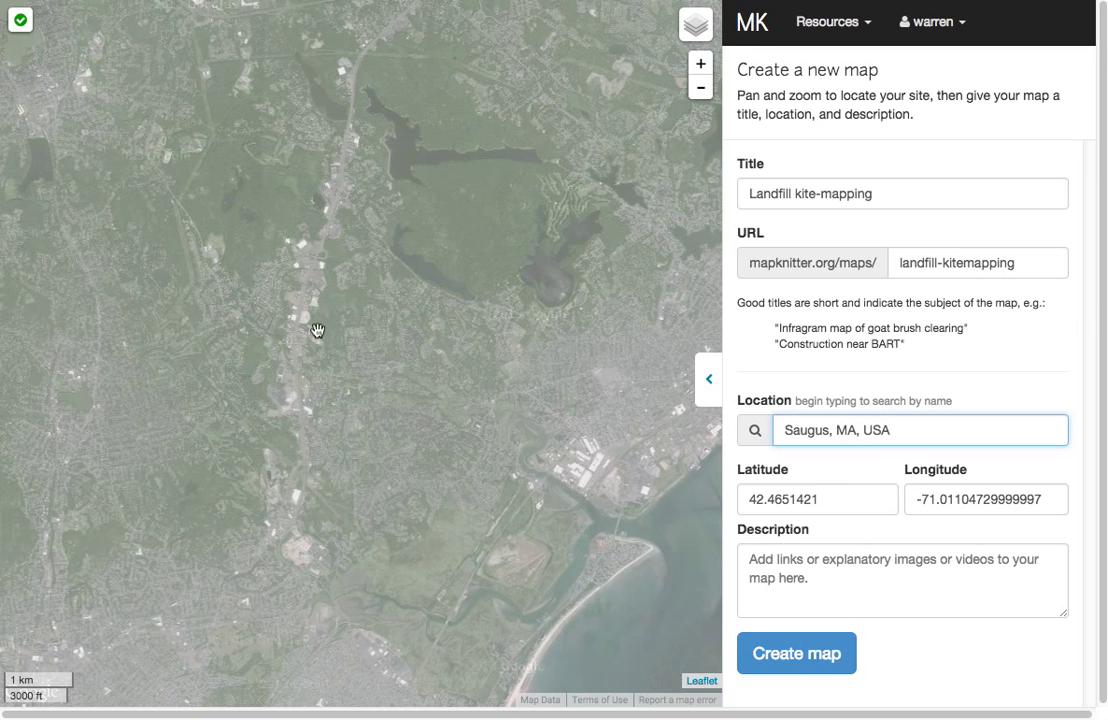
drag(414, 447, 344, 247)
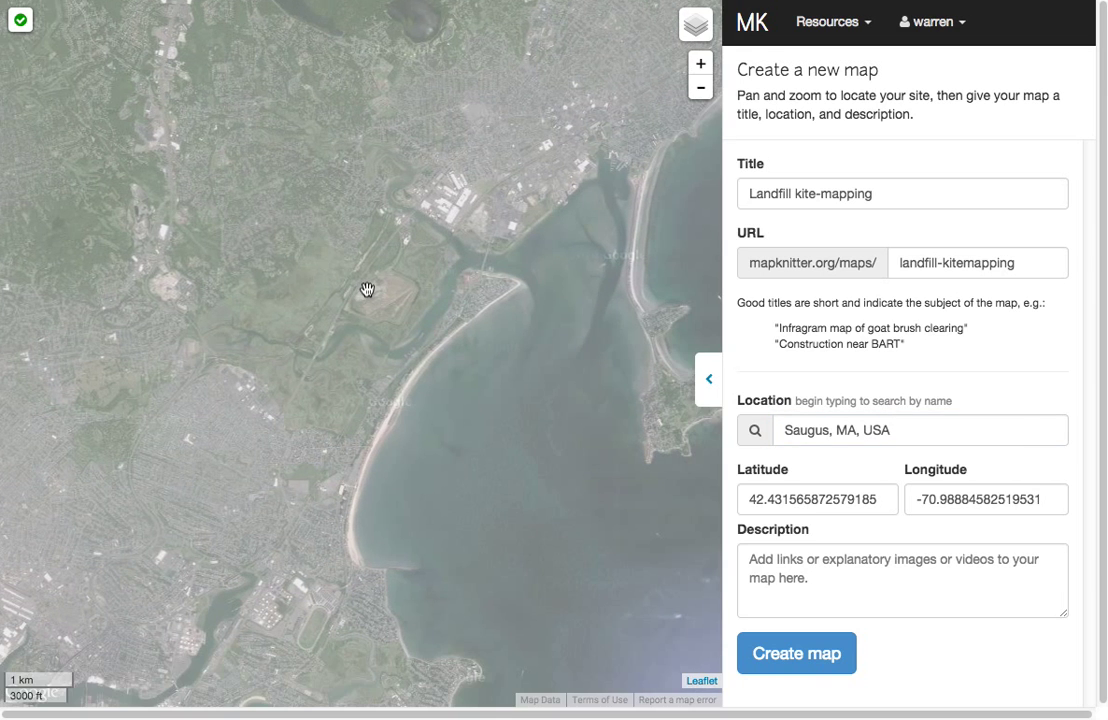
scroll(367, 290, up, 2)
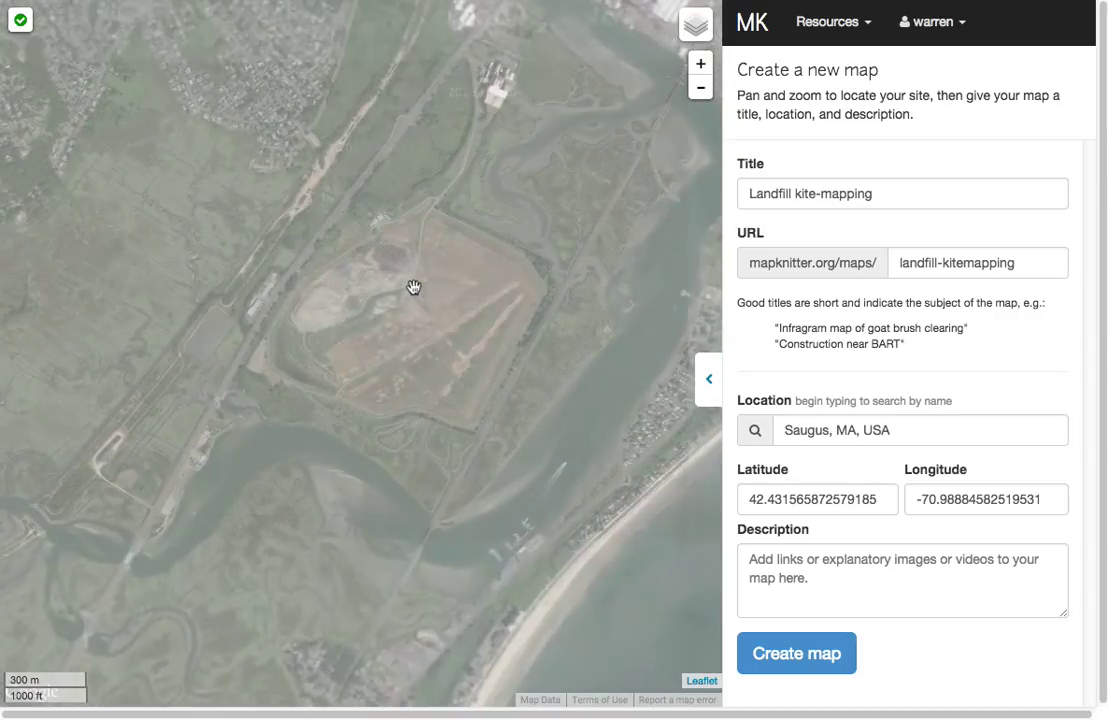
drag(408, 360, 401, 369)
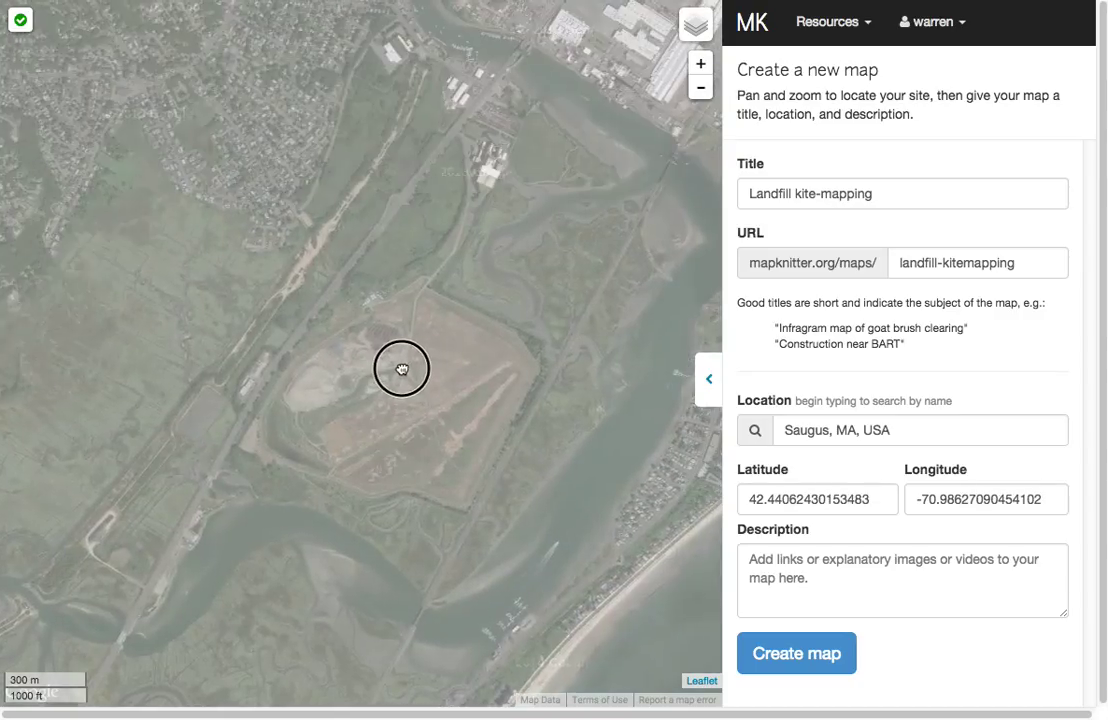
Zoom the satellite basemap in and recentre at latitude 42.439531658399, longitude -70.98694682121277.
mouse_move(697, 28)
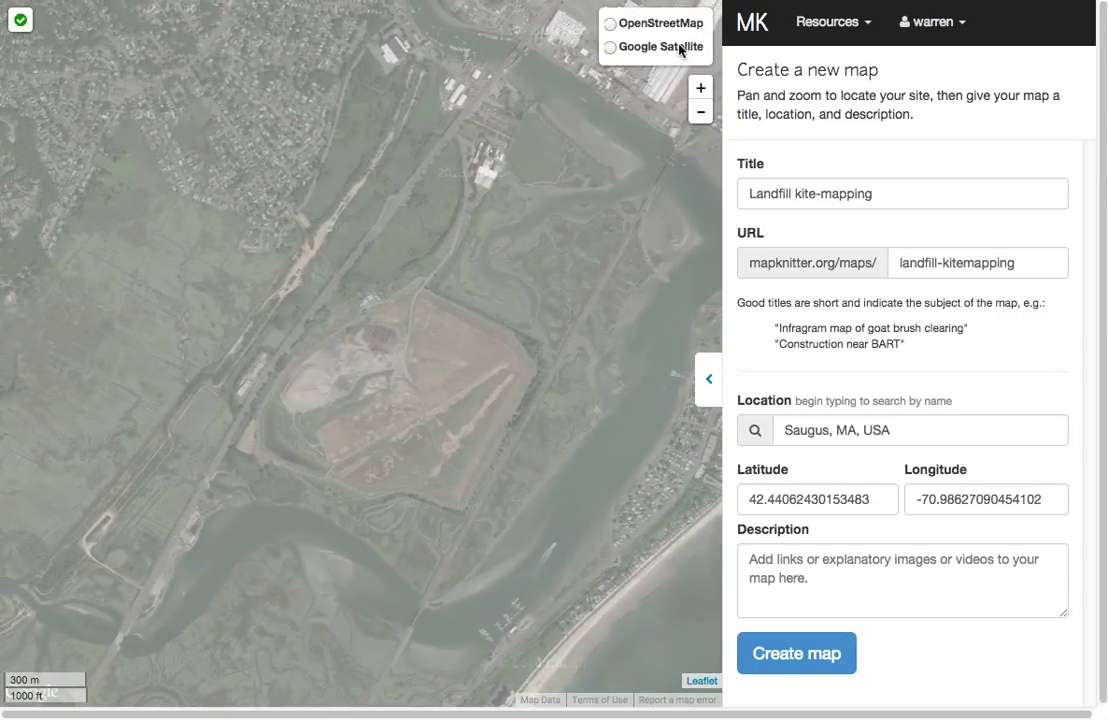
click(673, 30)
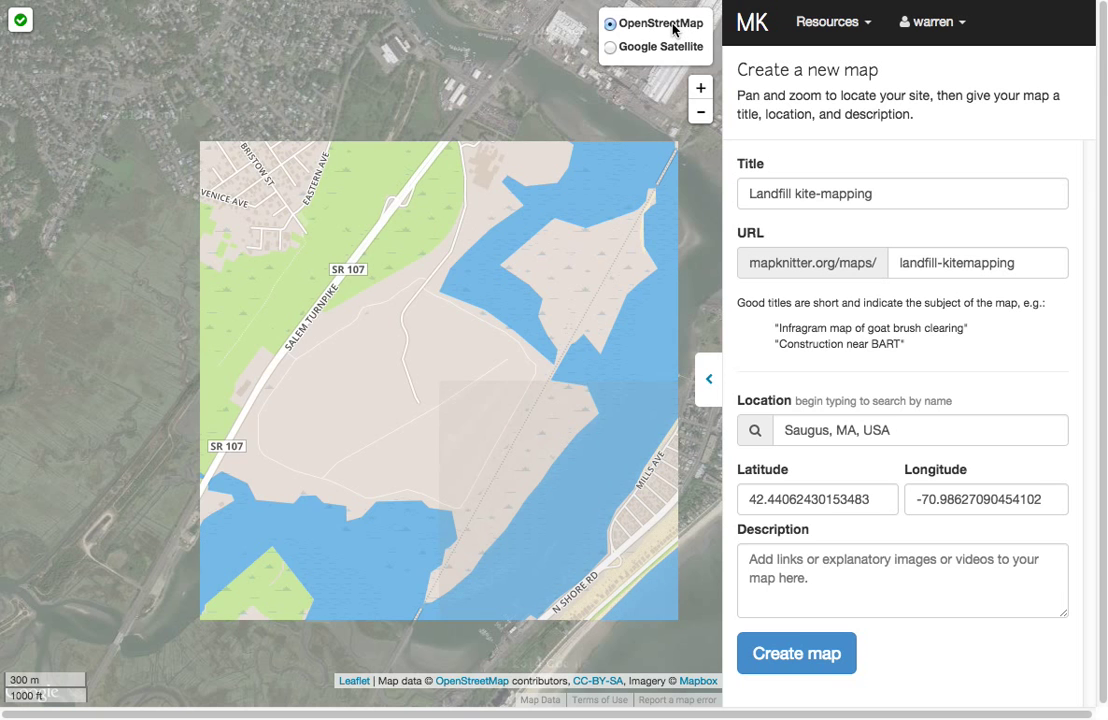
click(663, 50)
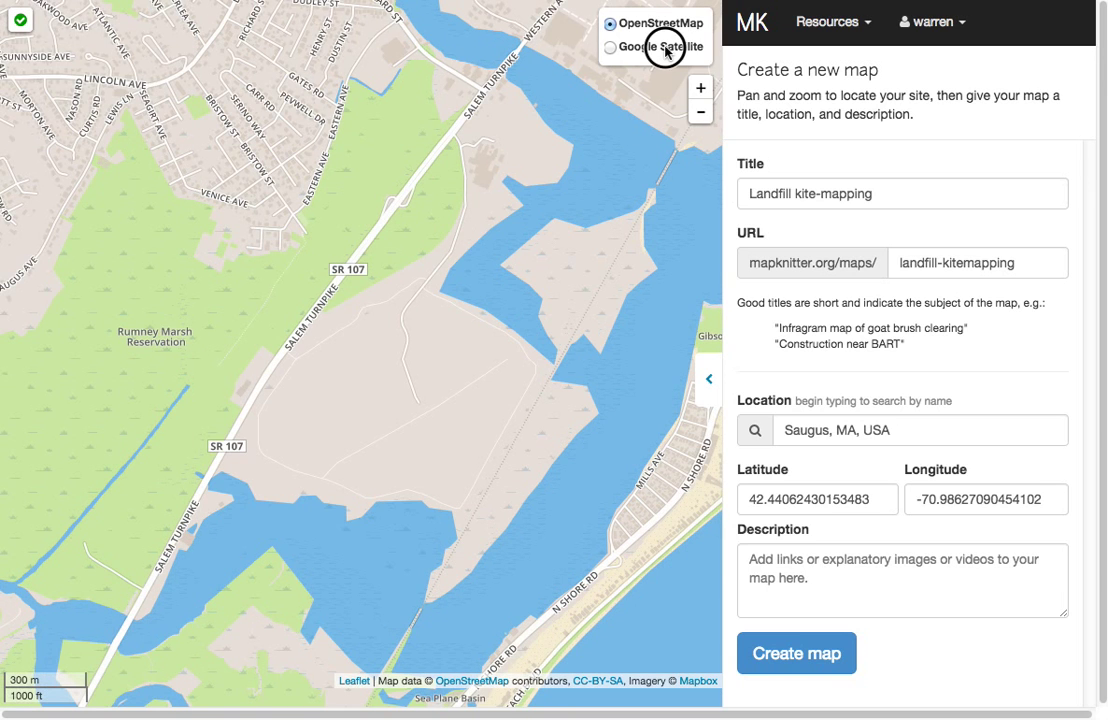
double_click(366, 408)
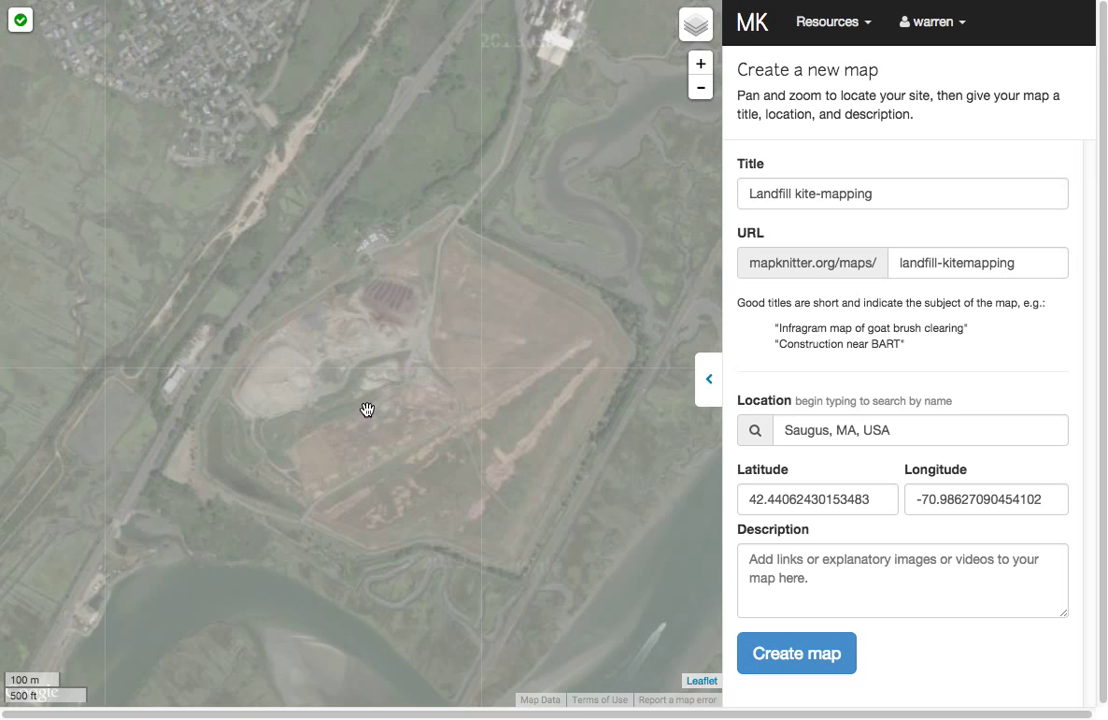
drag(380, 412, 330, 362)
double_click(338, 236)
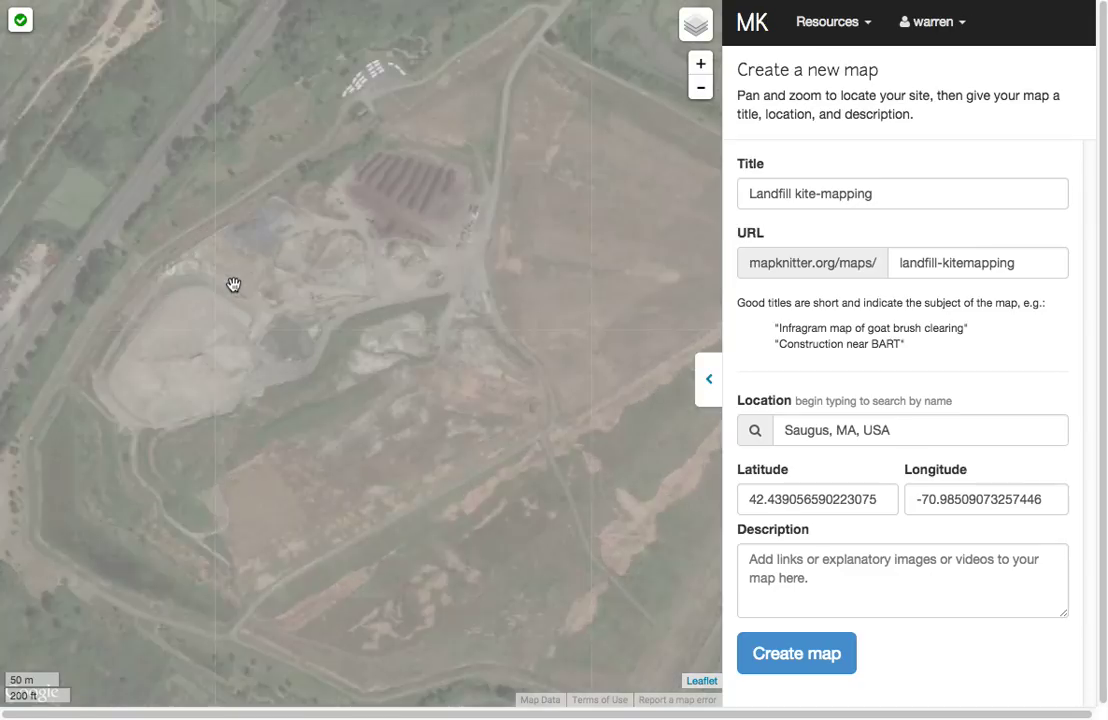
drag(233, 285, 408, 284)
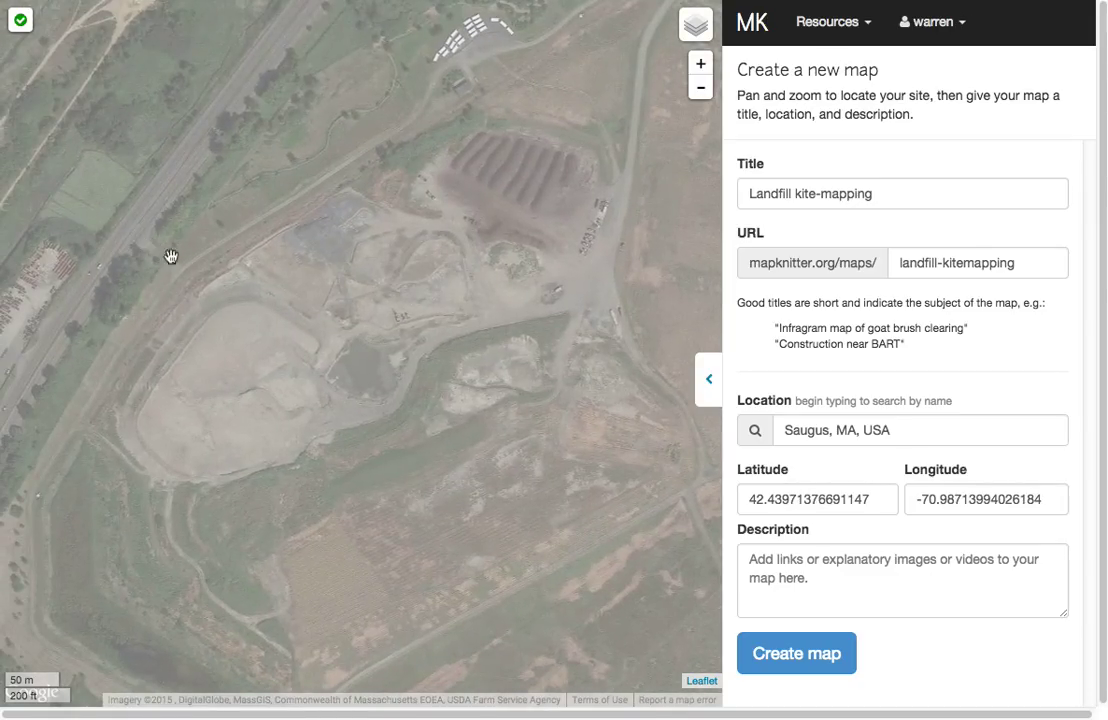
mouse_move(223, 262)
mouse_down()
mouse_move(235, 262)
mouse_move(222, 250)
mouse_up()
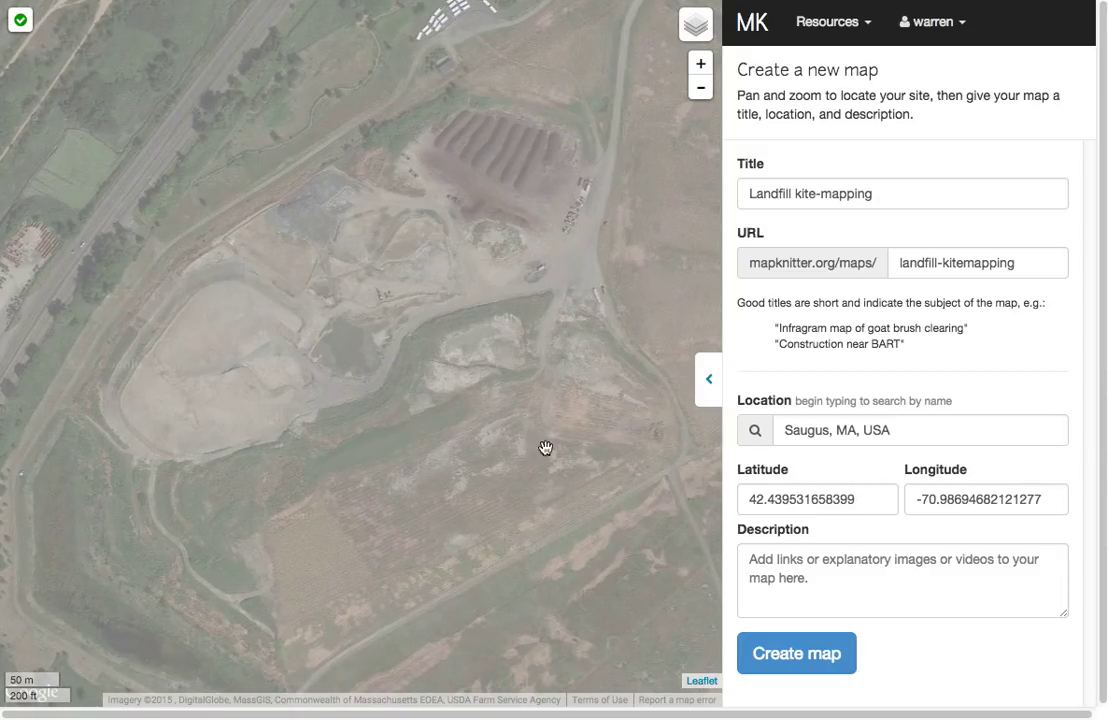
Create the map with the entered title and location, leaving the description blank.
click(780, 555)
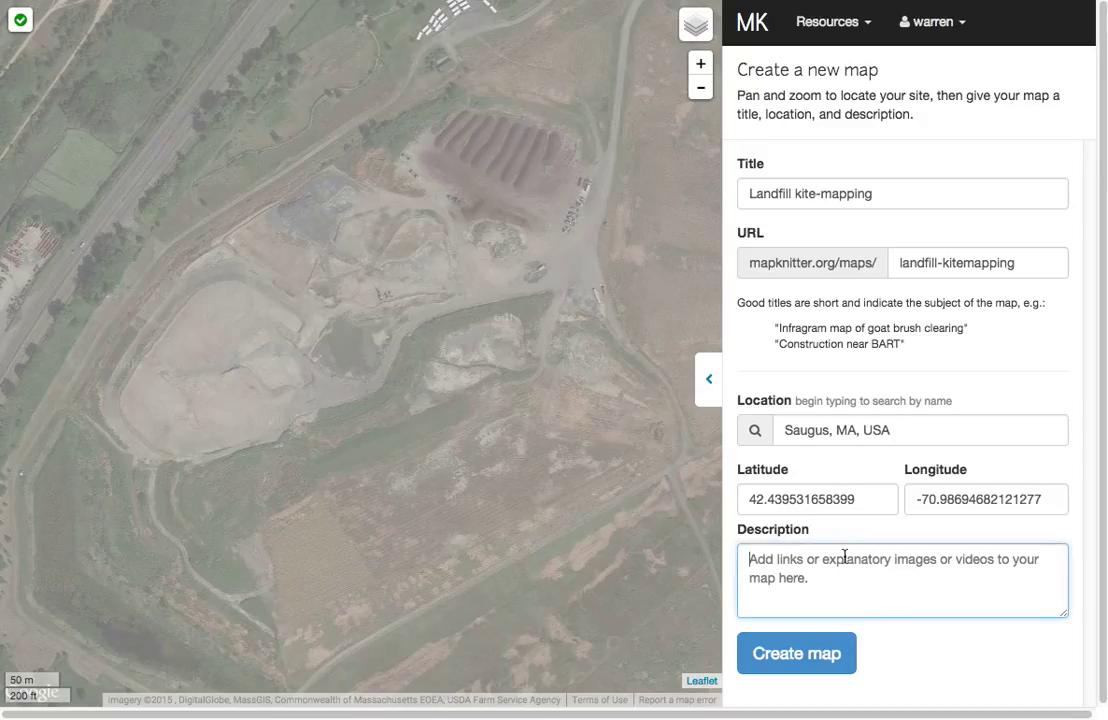
click(752, 564)
click(826, 650)
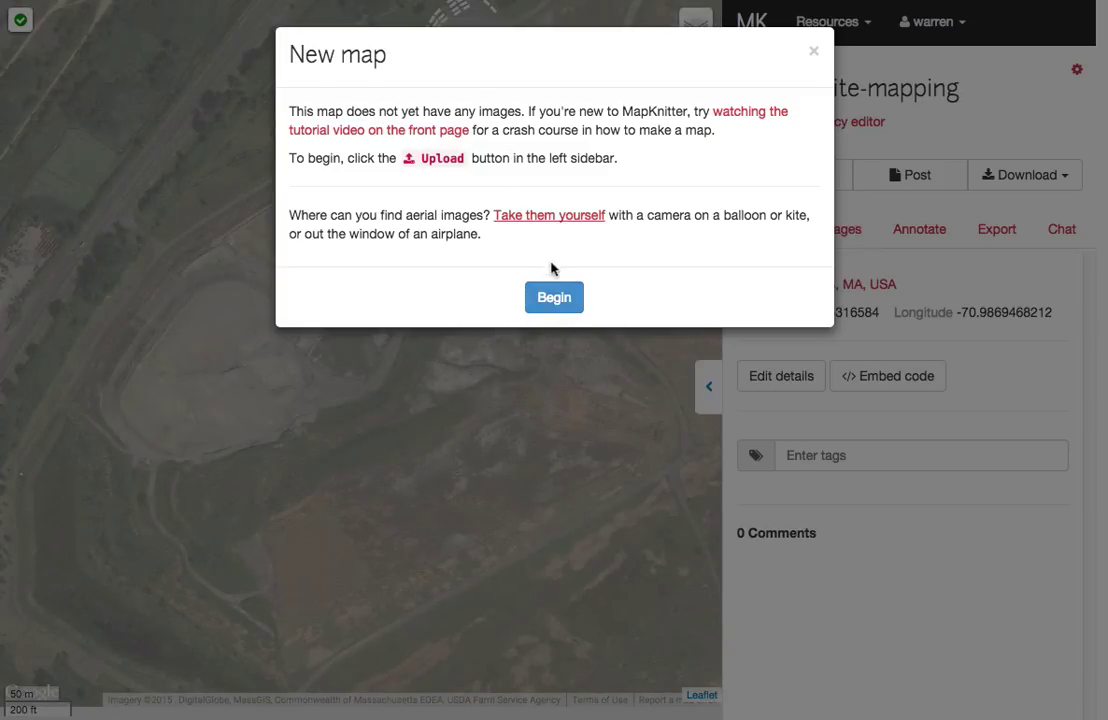
Dismiss the new-map notice and place the Finder landfill photo folder beside the map.
click(551, 295)
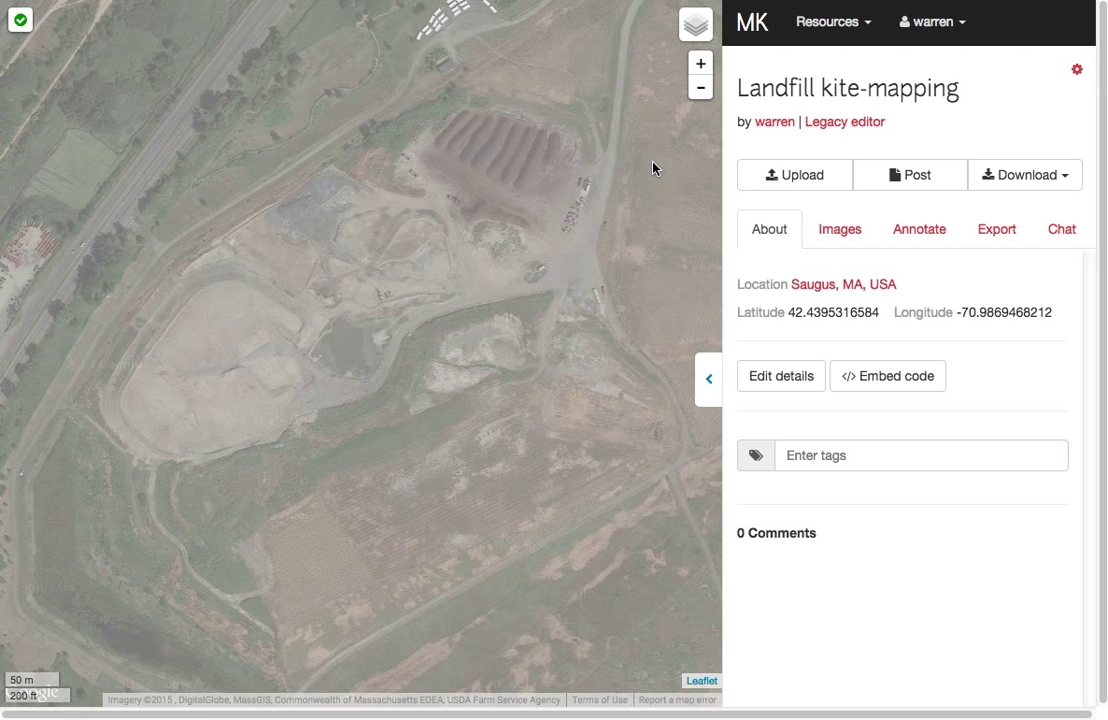
key(super+Tab)
key(super+Tab)
drag(771, 148, 818, 150)
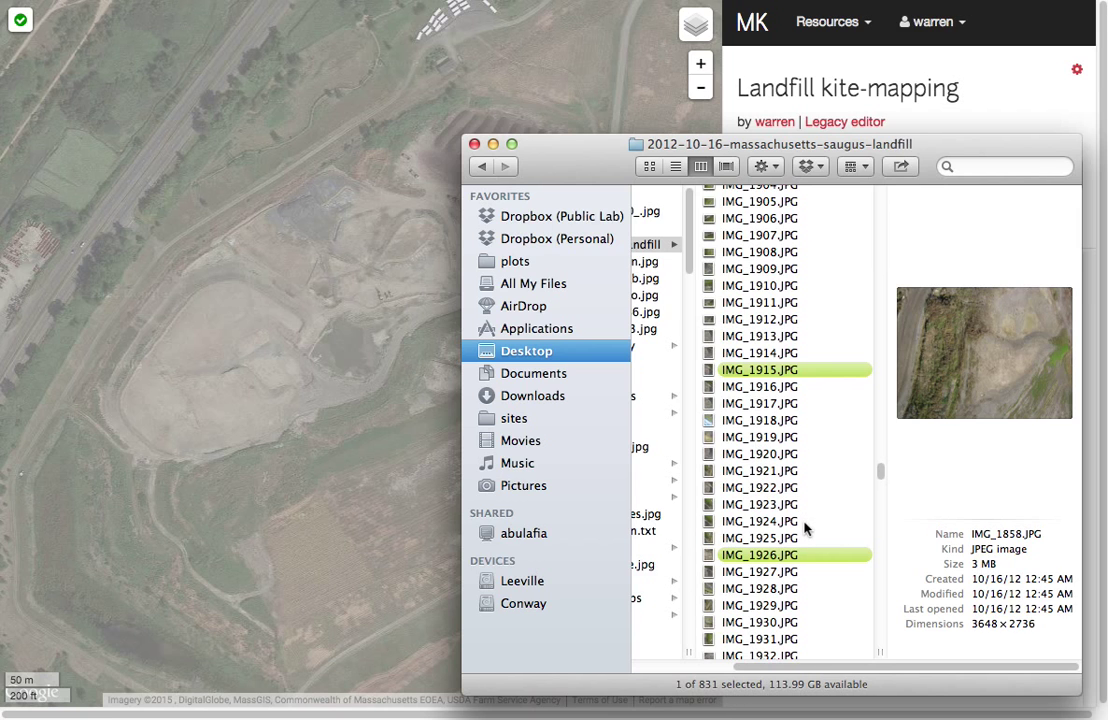
Preview the kite photos from IMG_1921.JPG back through IMG_1915.JPG in Quick Look.
click(804, 472)
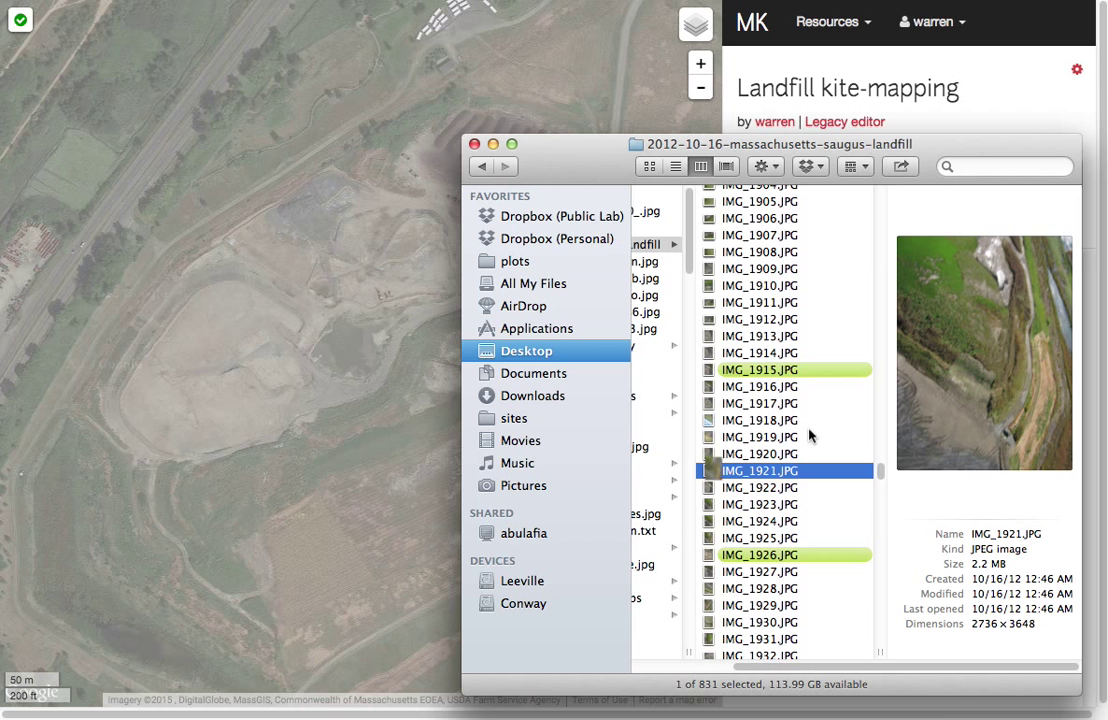
key(space)
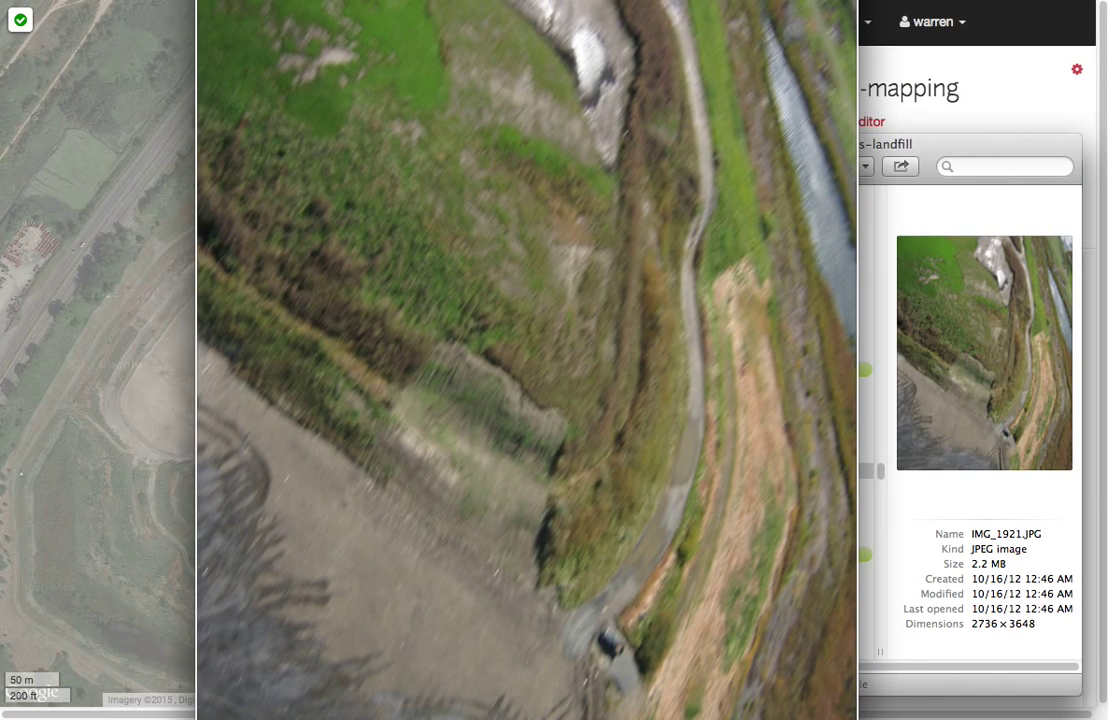
key(Up)
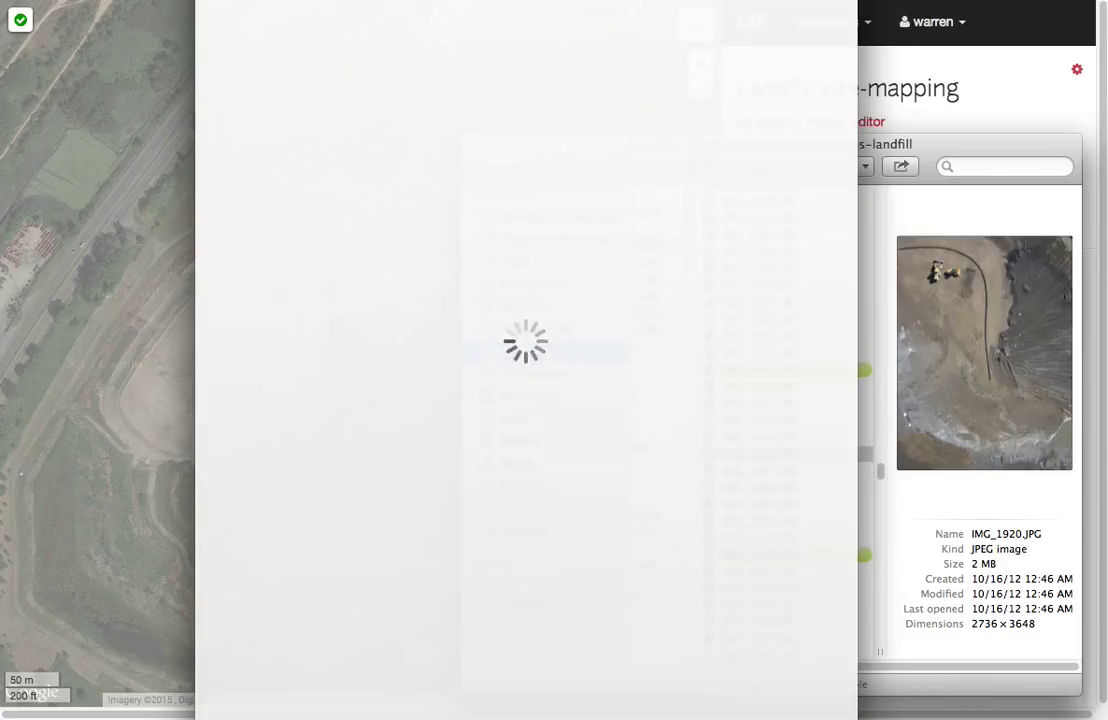
key(Up)
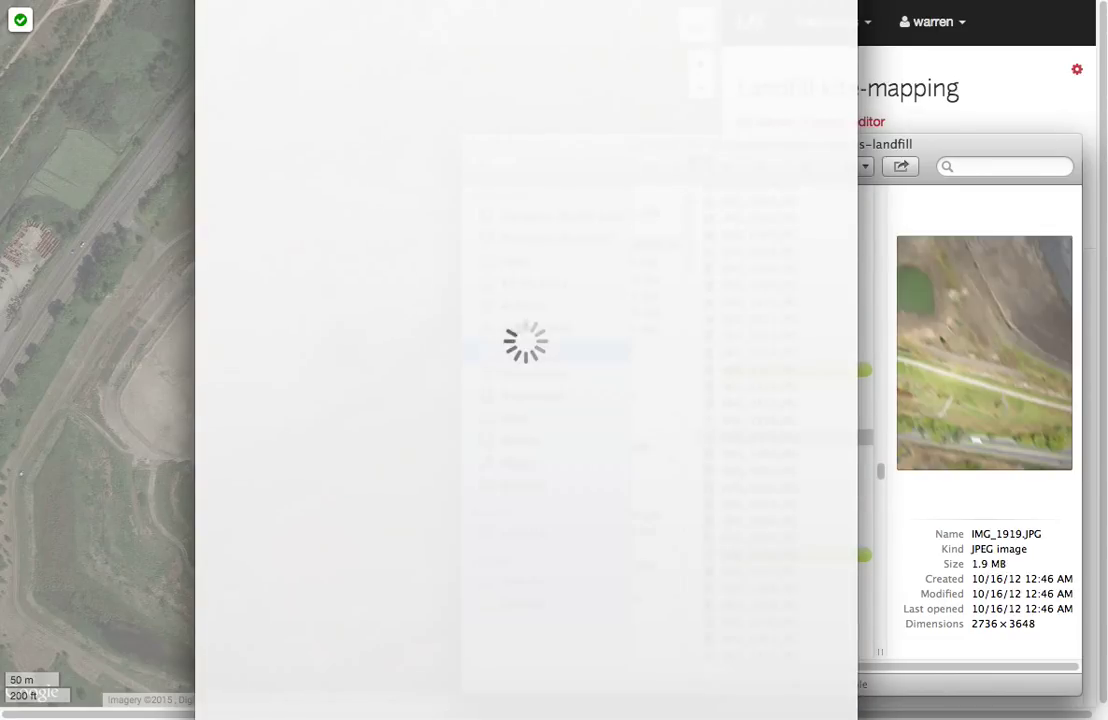
key(Up)
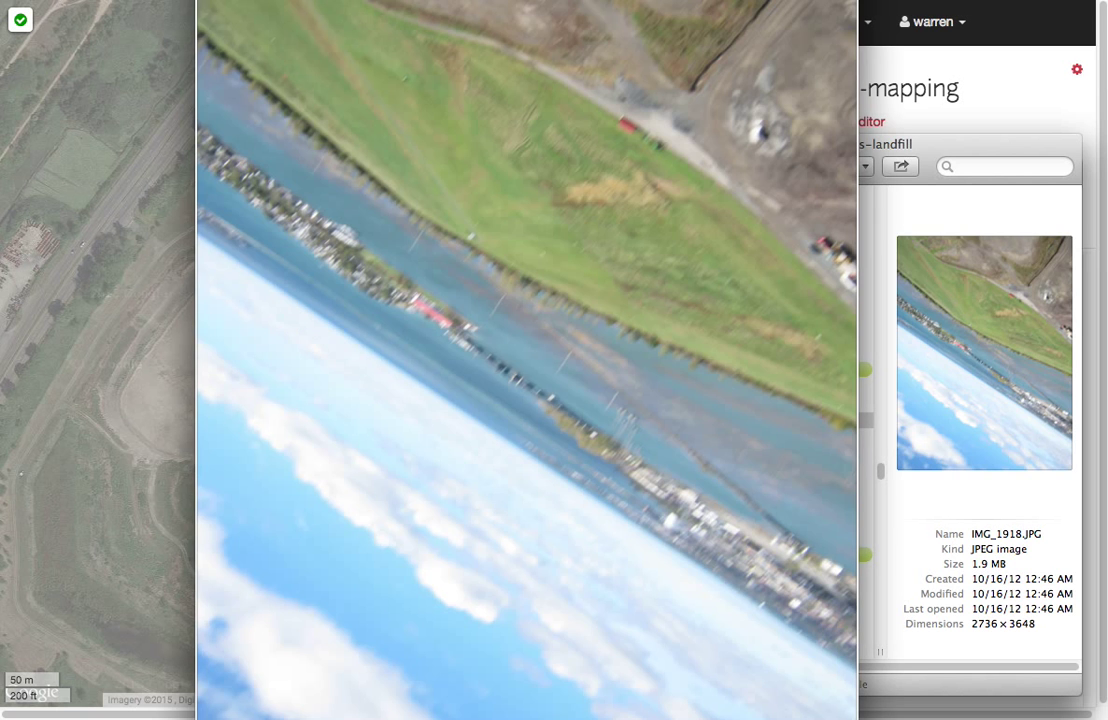
key(Up)
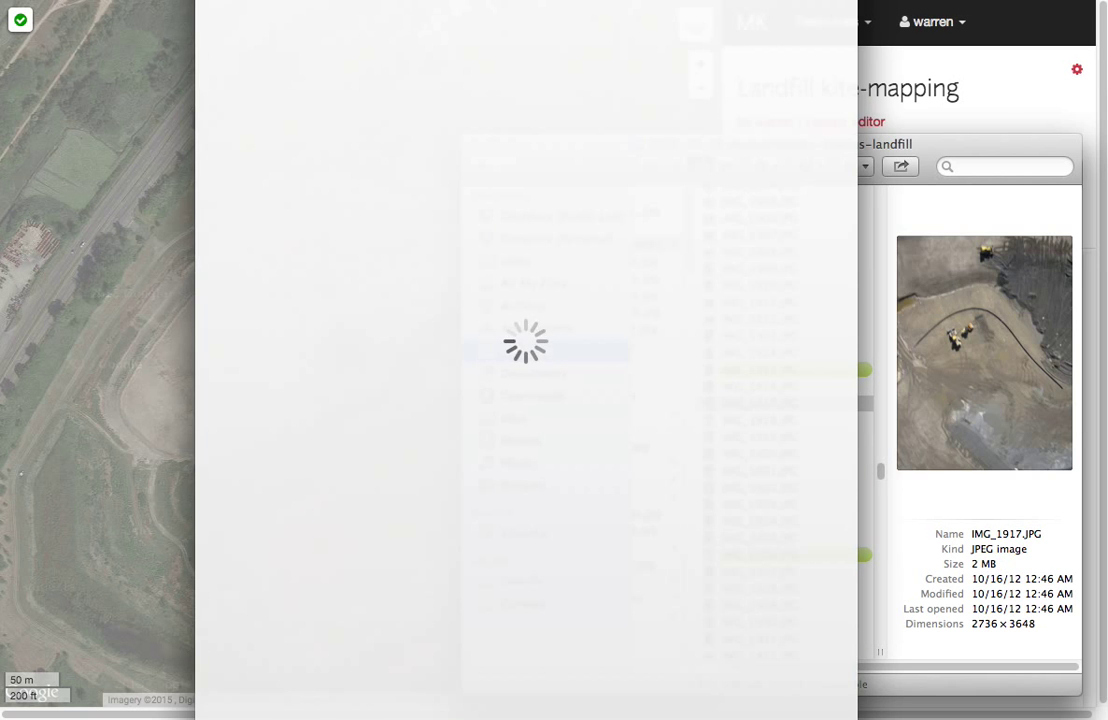
key(Up)
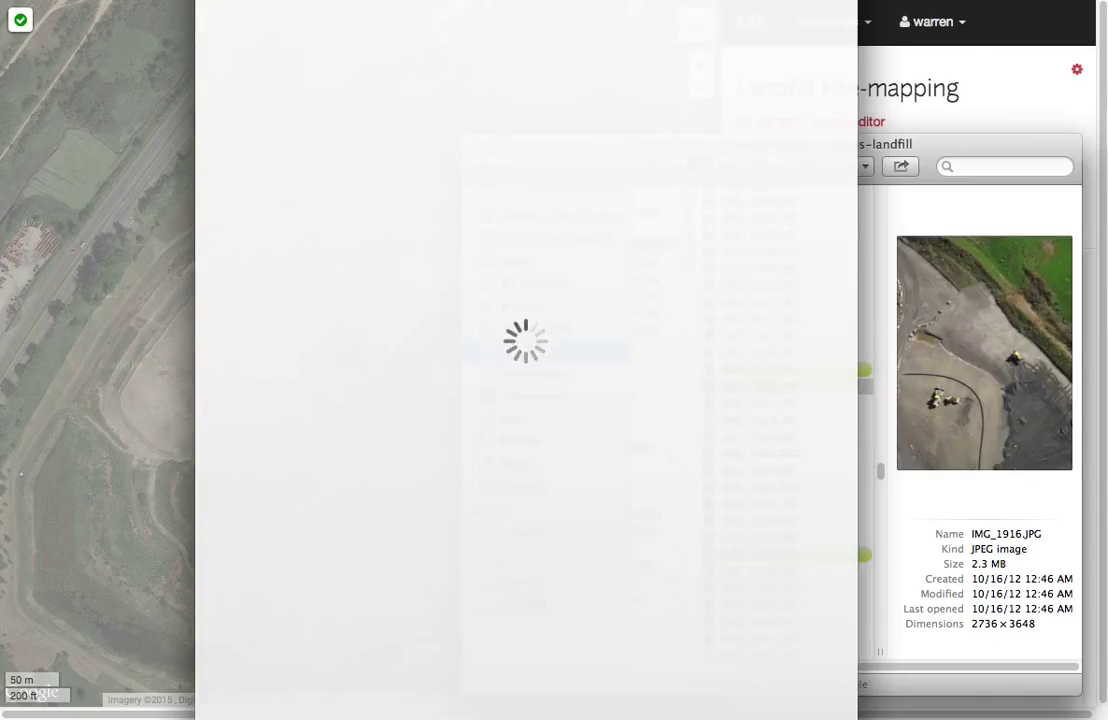
key(Up)
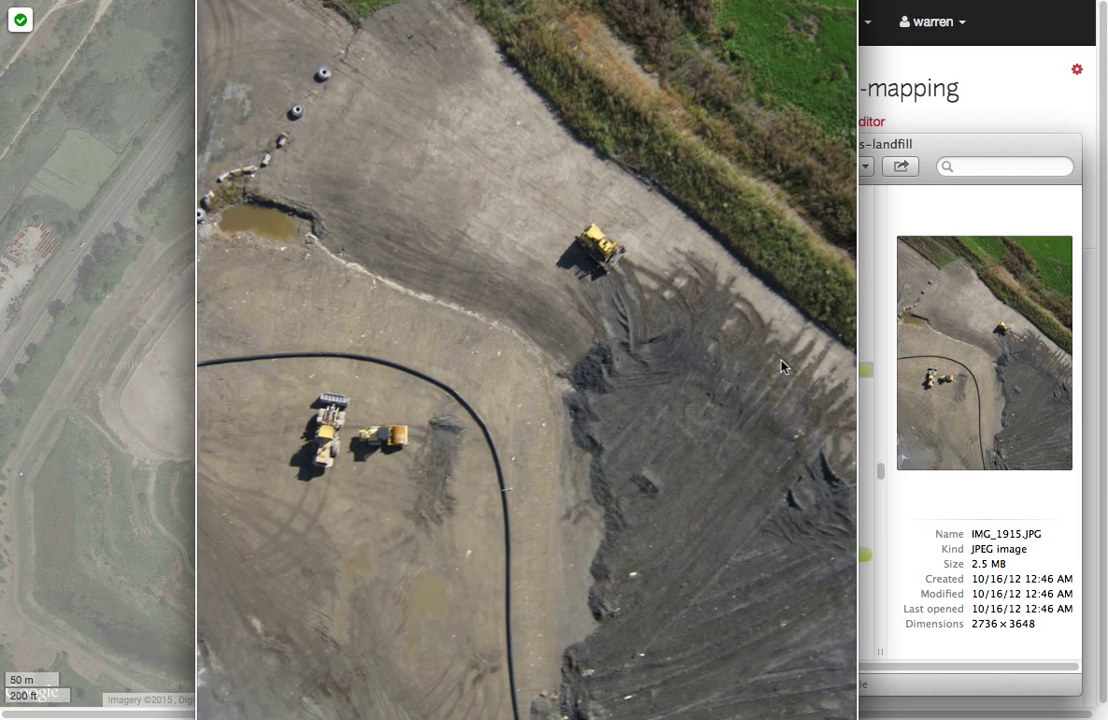
key(space)
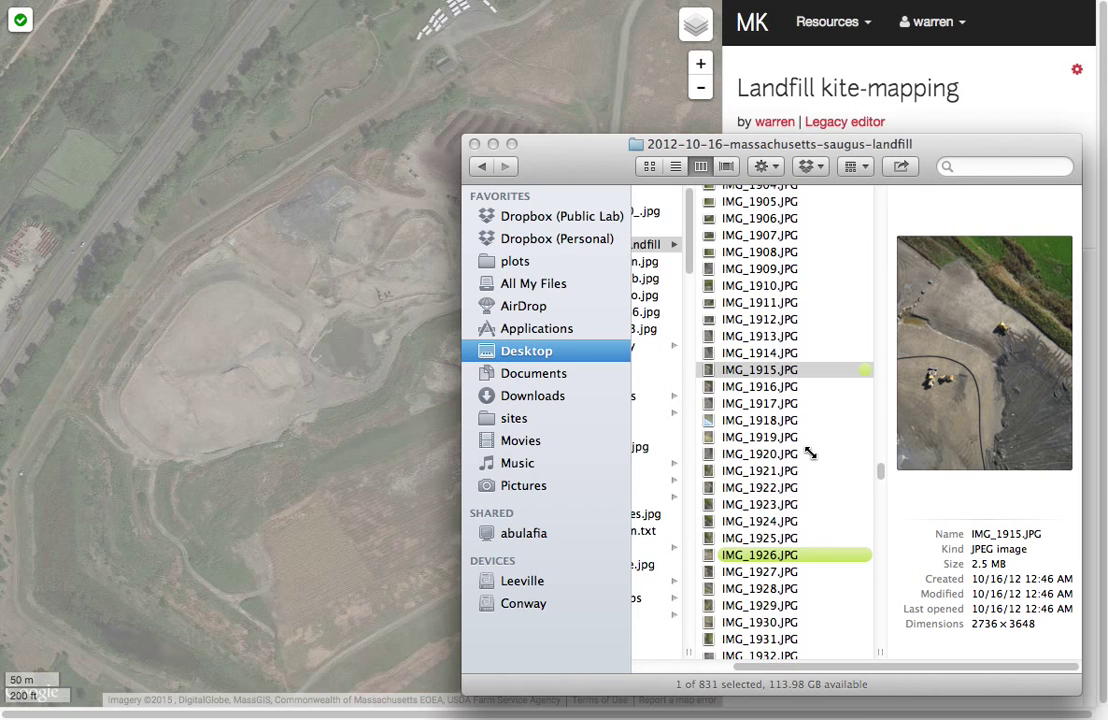
Preview IMG_1926.JPG, then return to the map zoomed on the landfill.
click(812, 558)
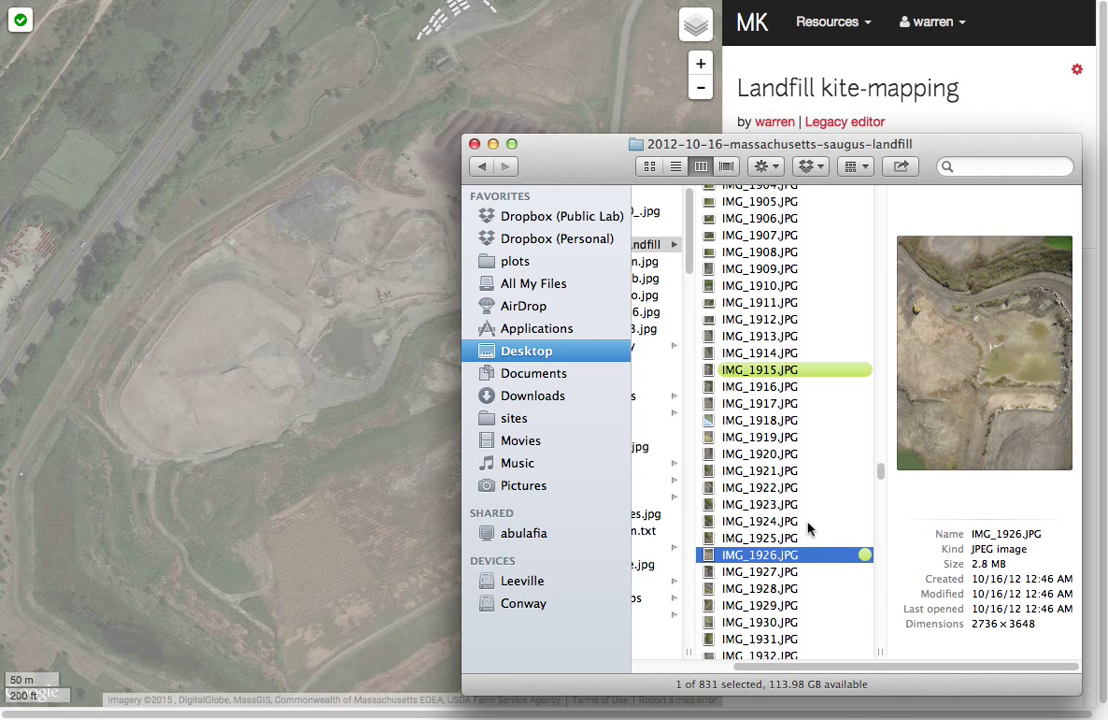
key(space)
key(space)
key(space)
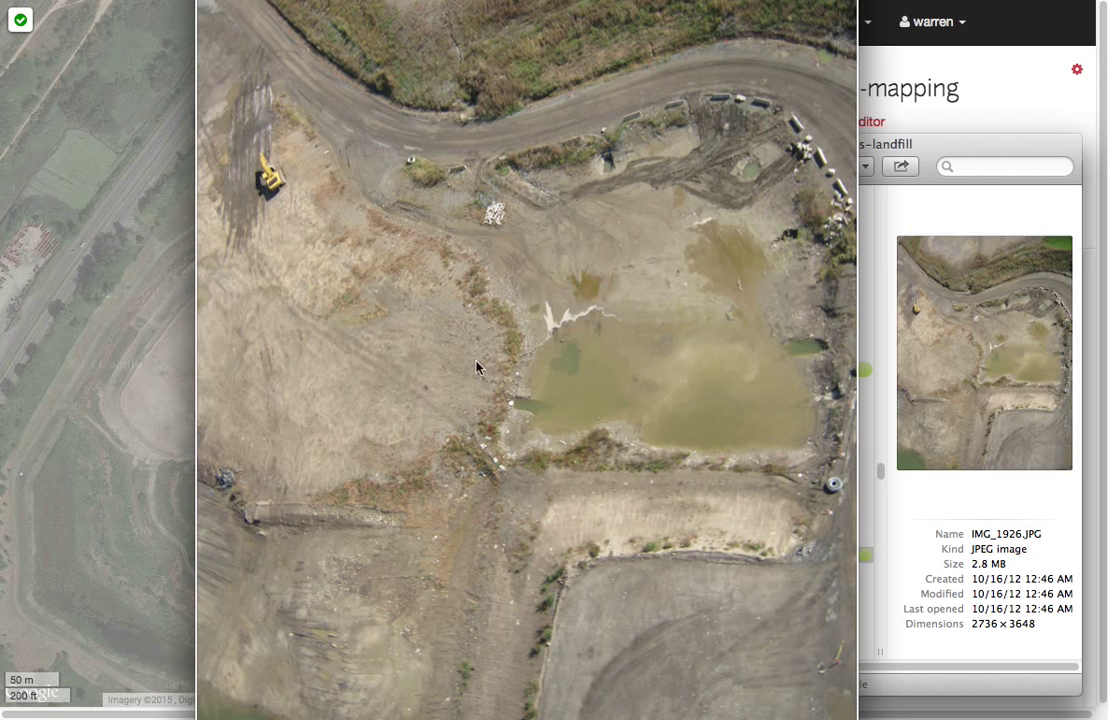
key(space)
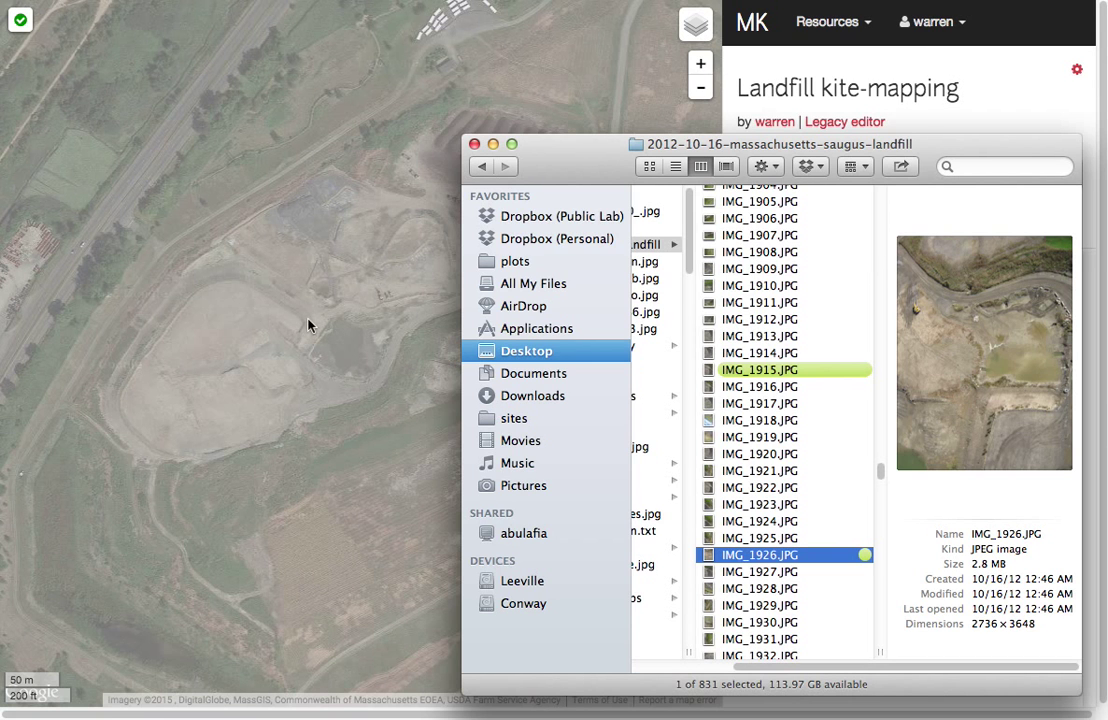
click(308, 325)
double_click(366, 329)
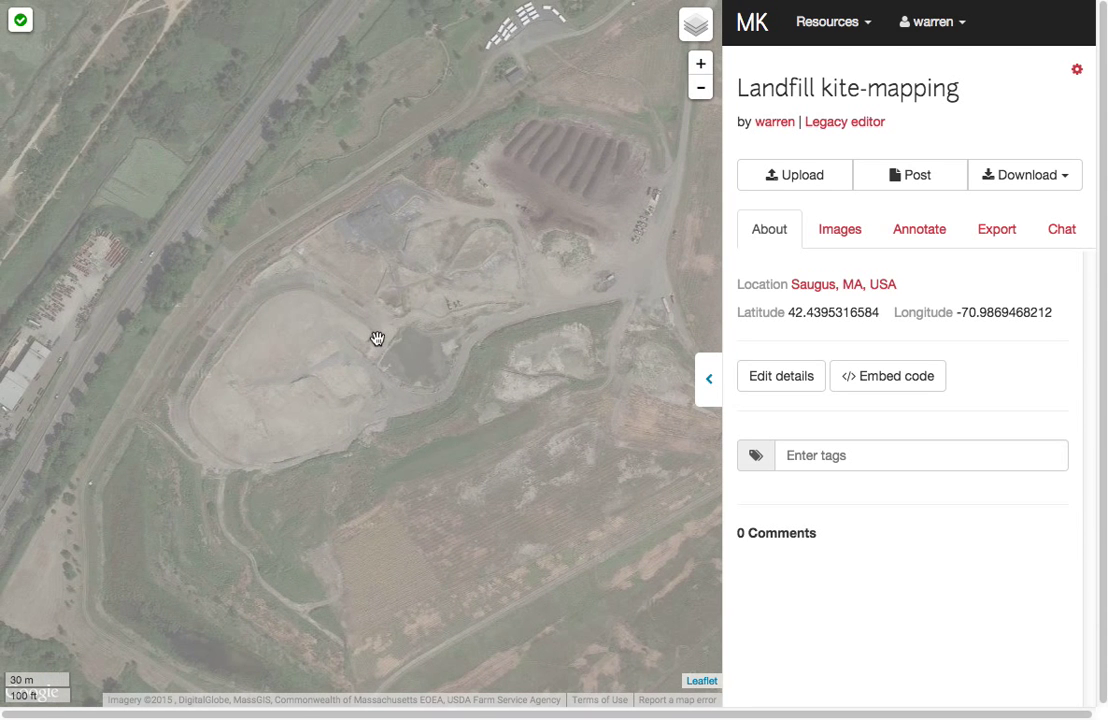
Zoom in on the landfill pond and add IMG_1926.JPG to the Upload Images dialog.
double_click(376, 339)
double_click(422, 298)
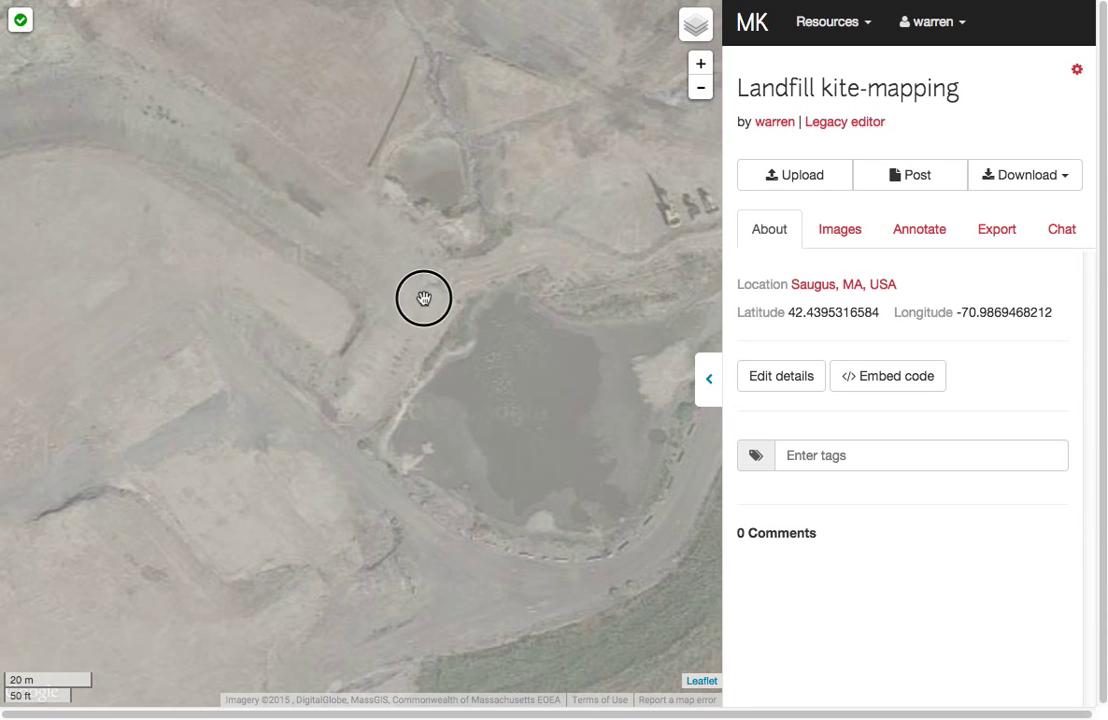
drag(423, 298, 388, 413)
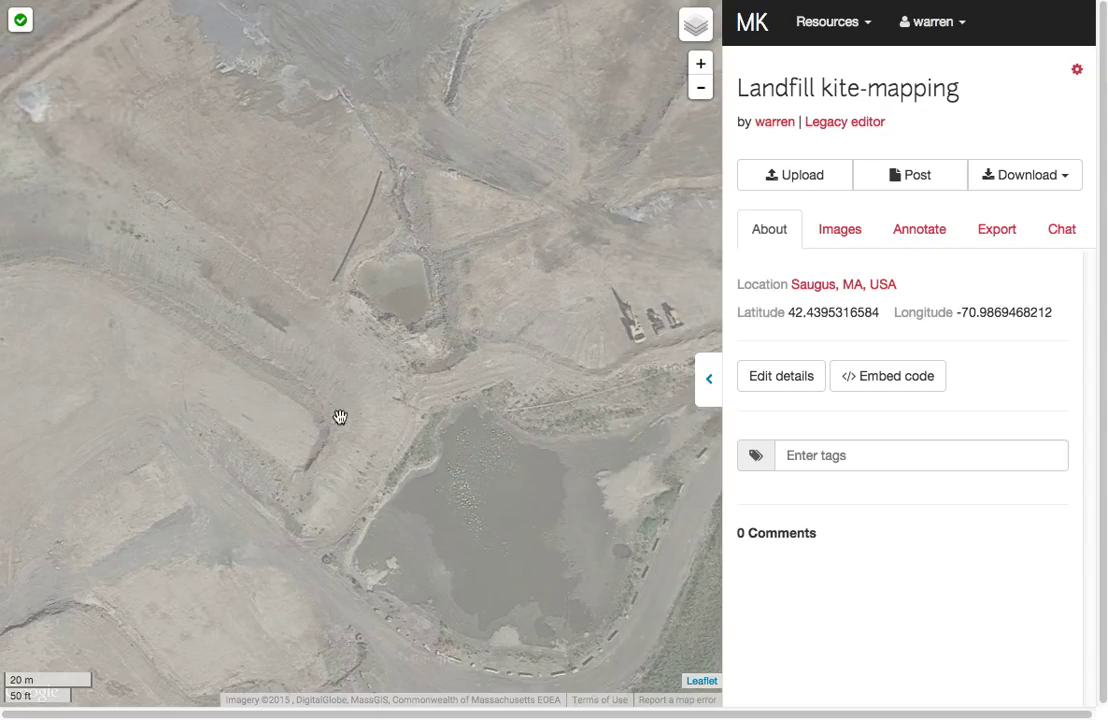
click(818, 176)
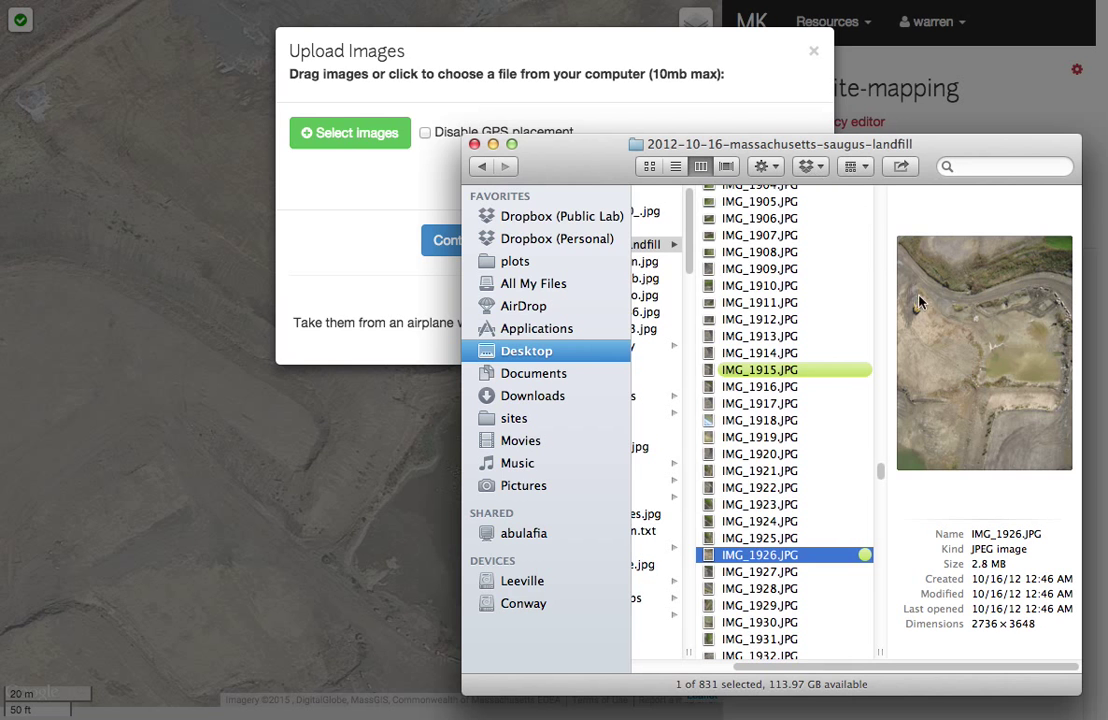
drag(920, 302, 428, 196)
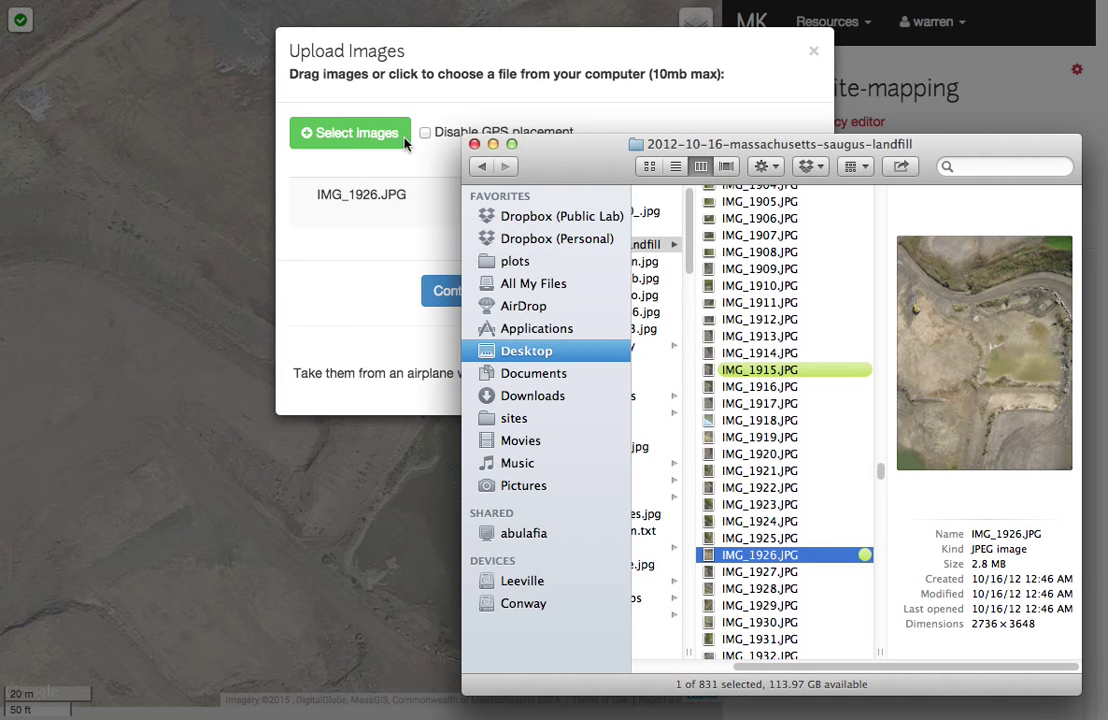
Place the uploaded IMG_1926.JPG on the map as an overlay.
click(357, 77)
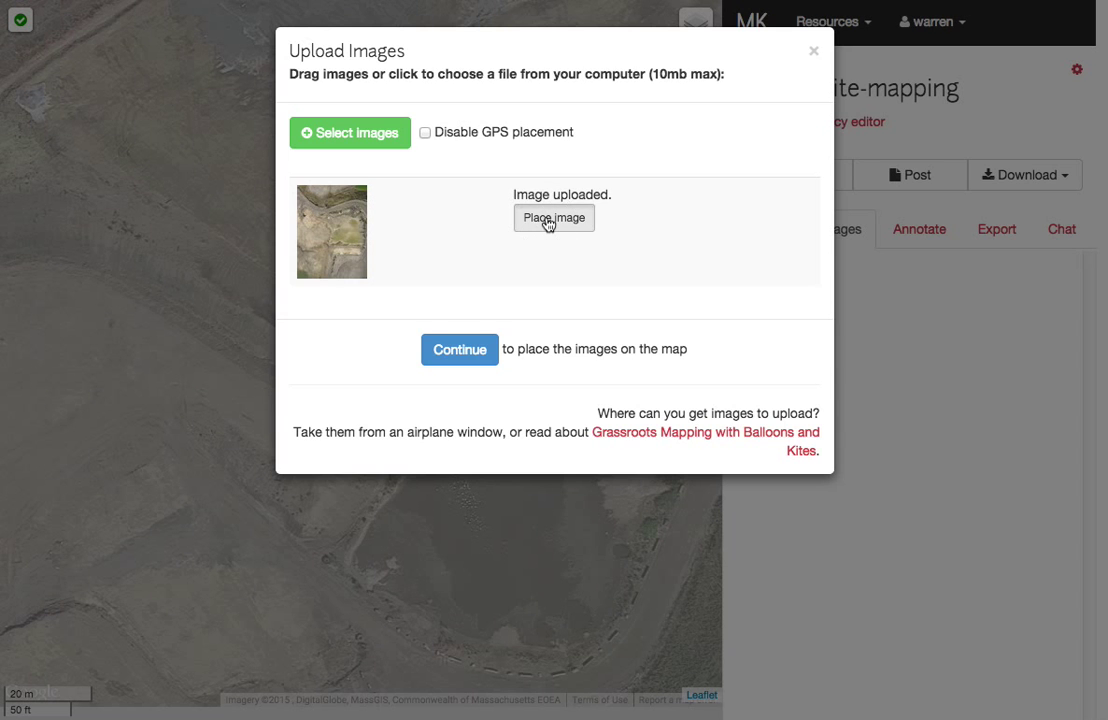
click(553, 218)
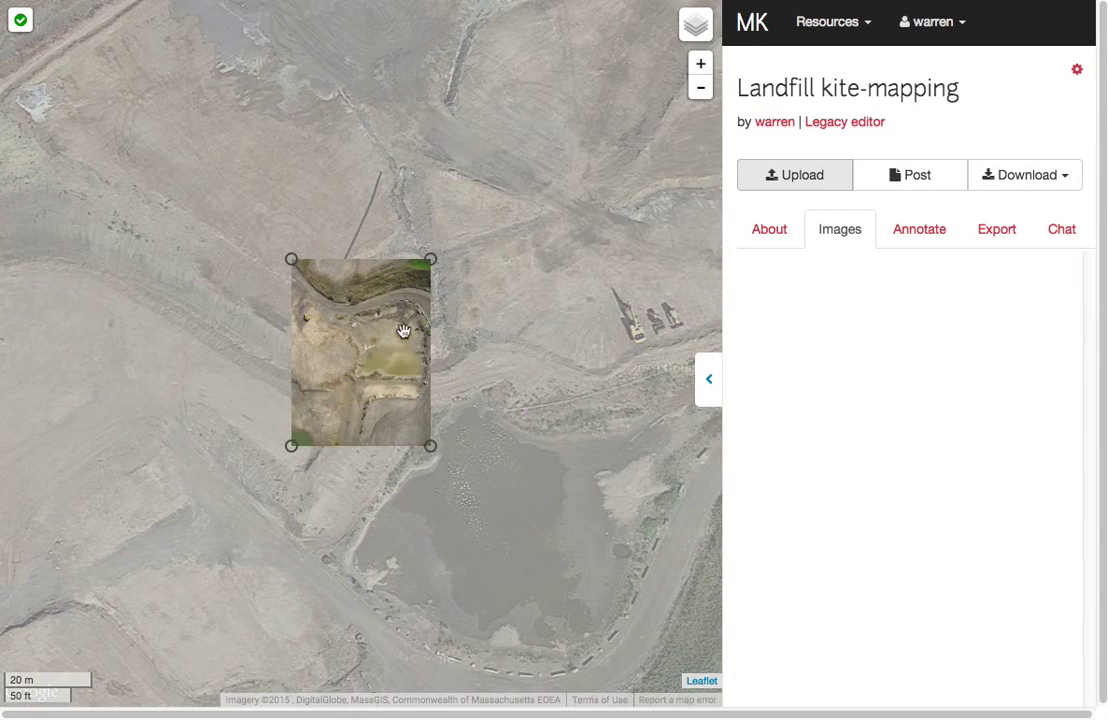
Move the IMG_1926.JPG overlay onto the pond, then rotate and scale it to match the road.
mouse_move(403, 331)
mouse_down()
mouse_move(371, 304)
mouse_move(425, 364)
mouse_move(319, 391)
mouse_move(392, 272)
mouse_move(272, 393)
mouse_move(401, 329)
mouse_up()
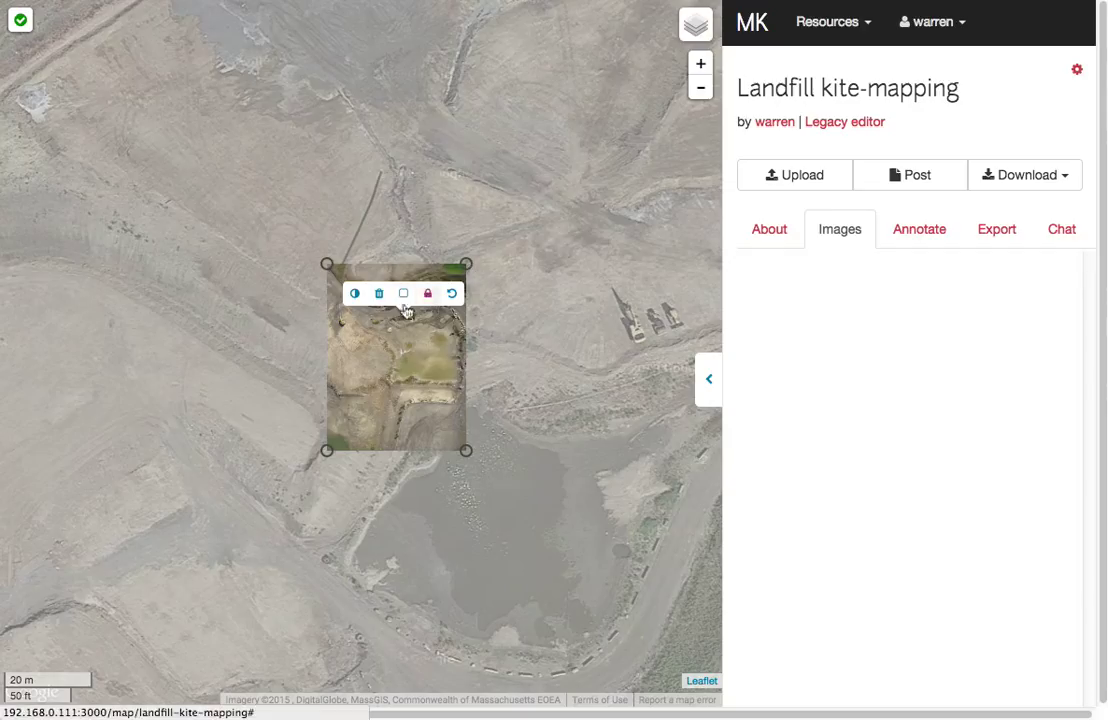
click(453, 294)
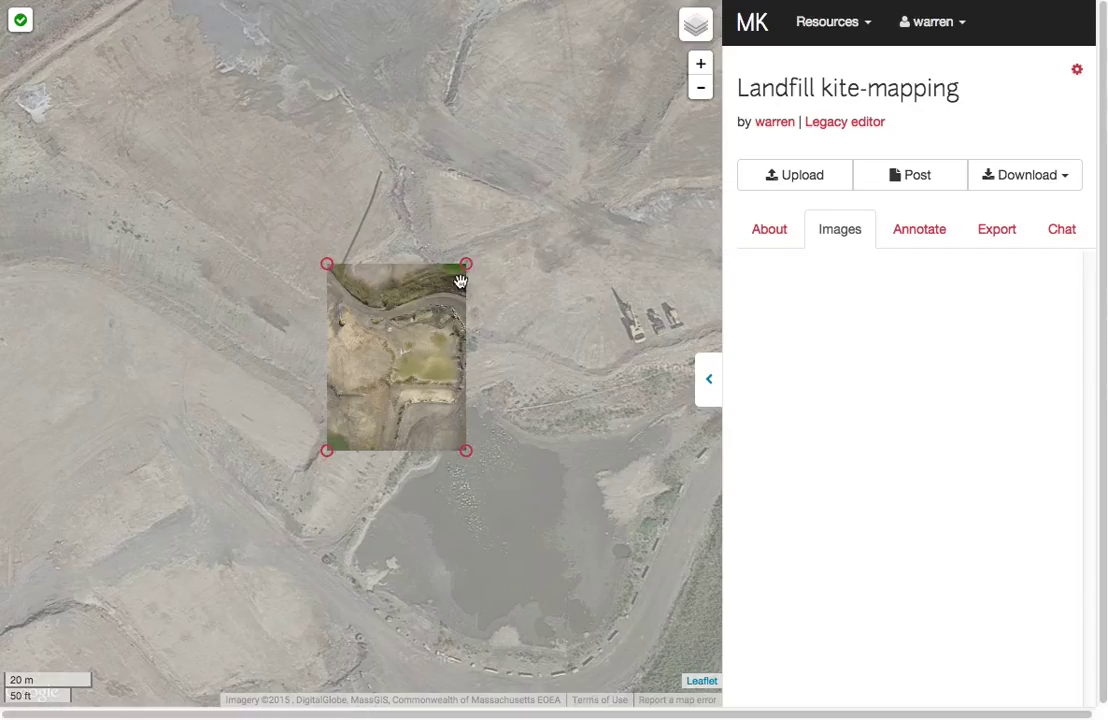
drag(466, 272, 638, 412)
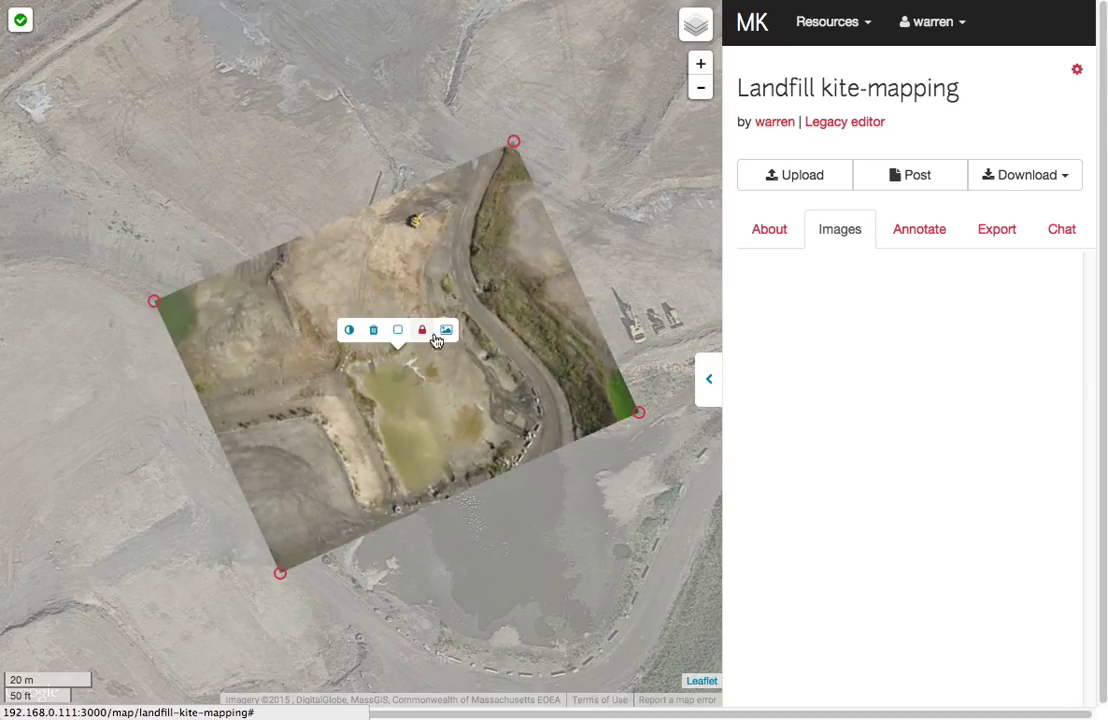
click(444, 336)
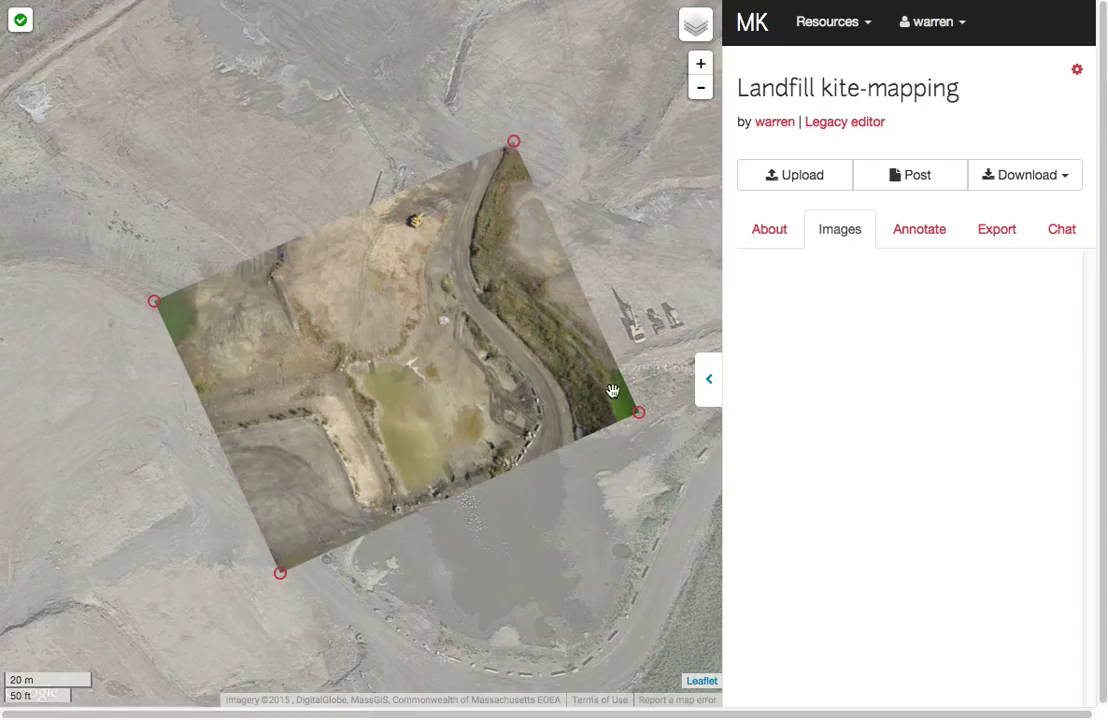
drag(639, 417, 555, 635)
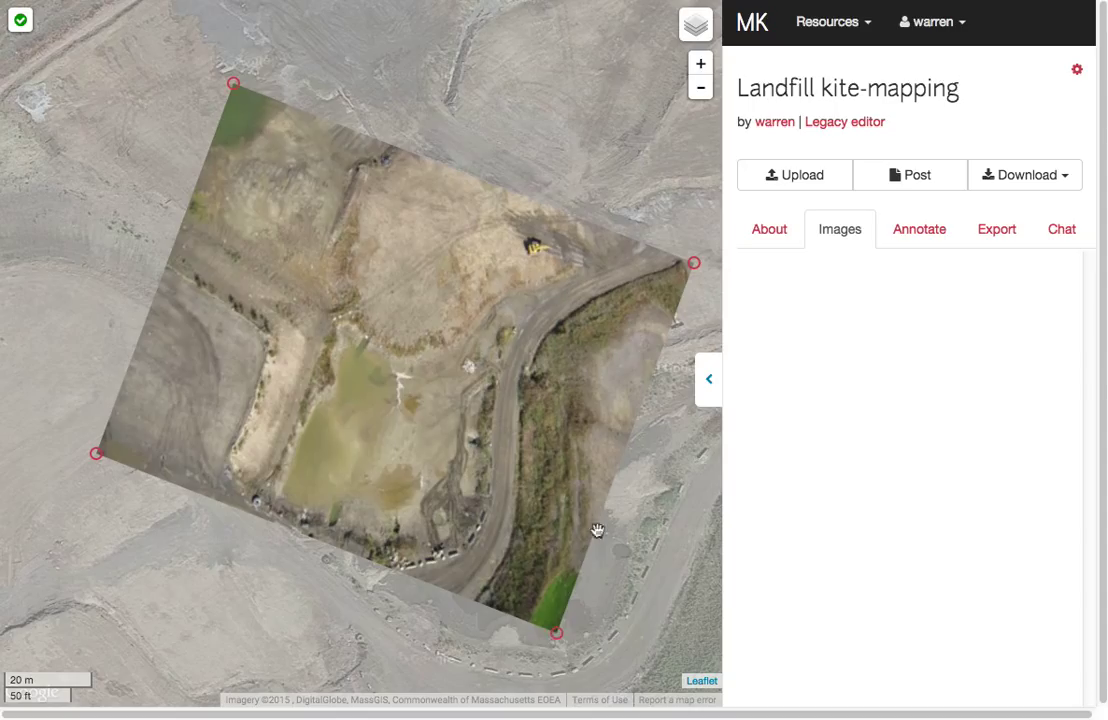
Zoom out and drag the IMG_1926.JPG landfill photo down and right on the map.
scroll(236, 251, down, 2)
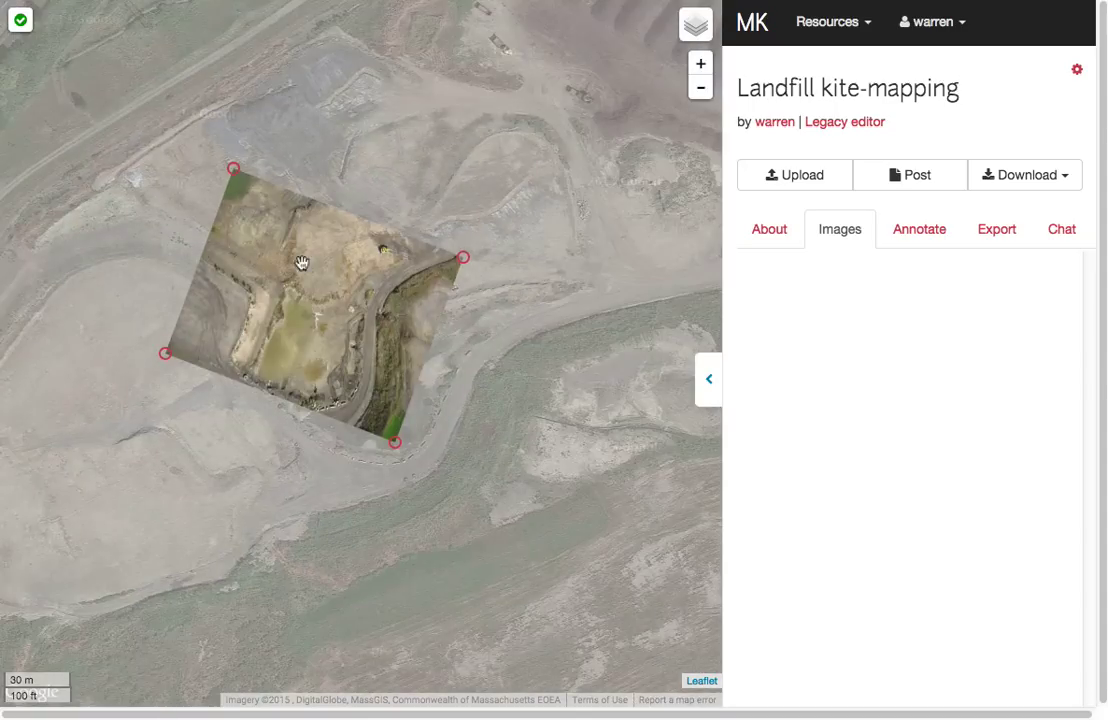
drag(354, 302, 357, 176)
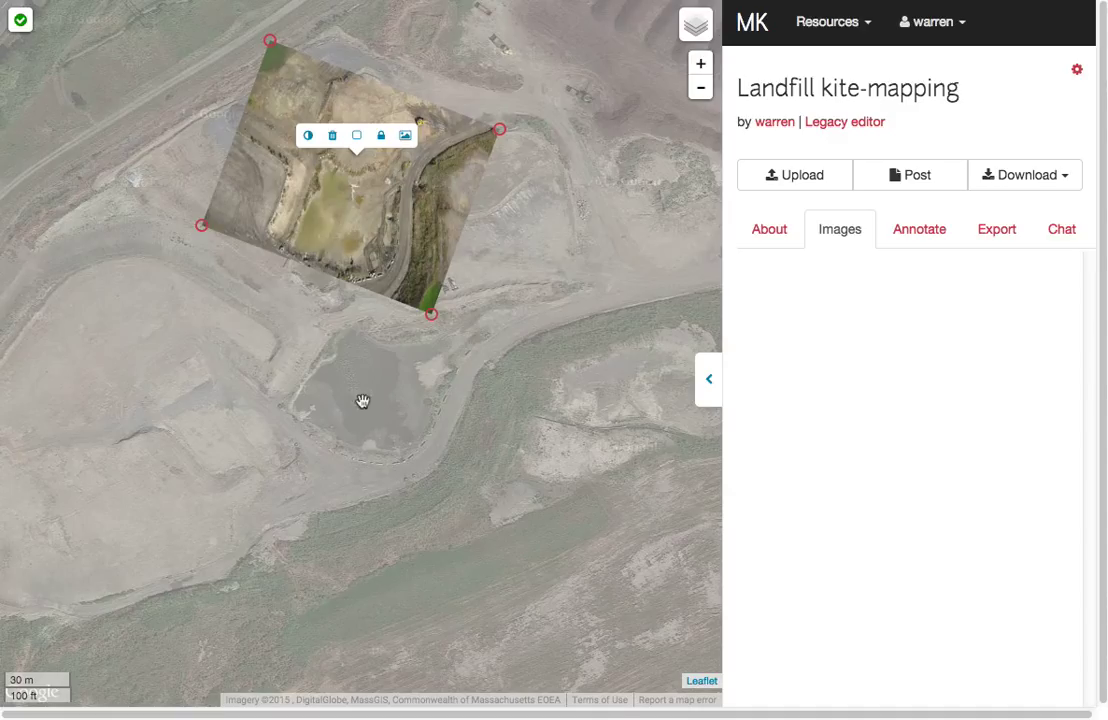
drag(403, 287, 503, 472)
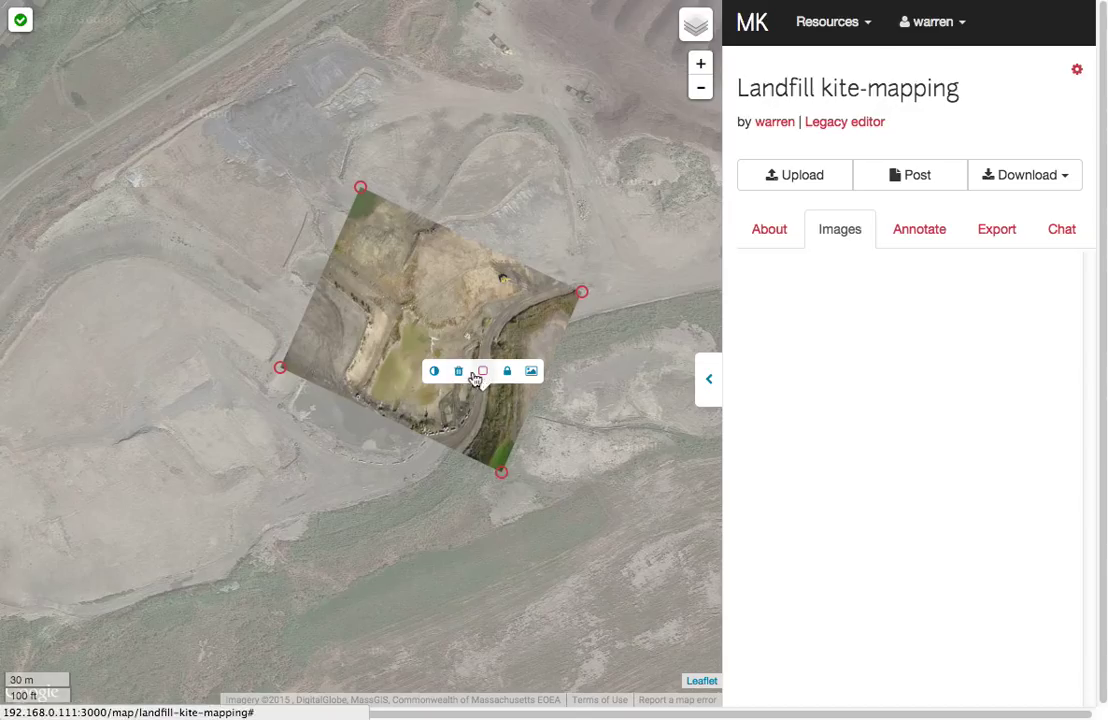
Make the photo translucent, then shift and enlarge it to match the basemap's curving road.
click(436, 378)
drag(460, 354, 485, 362)
drag(419, 356, 382, 366)
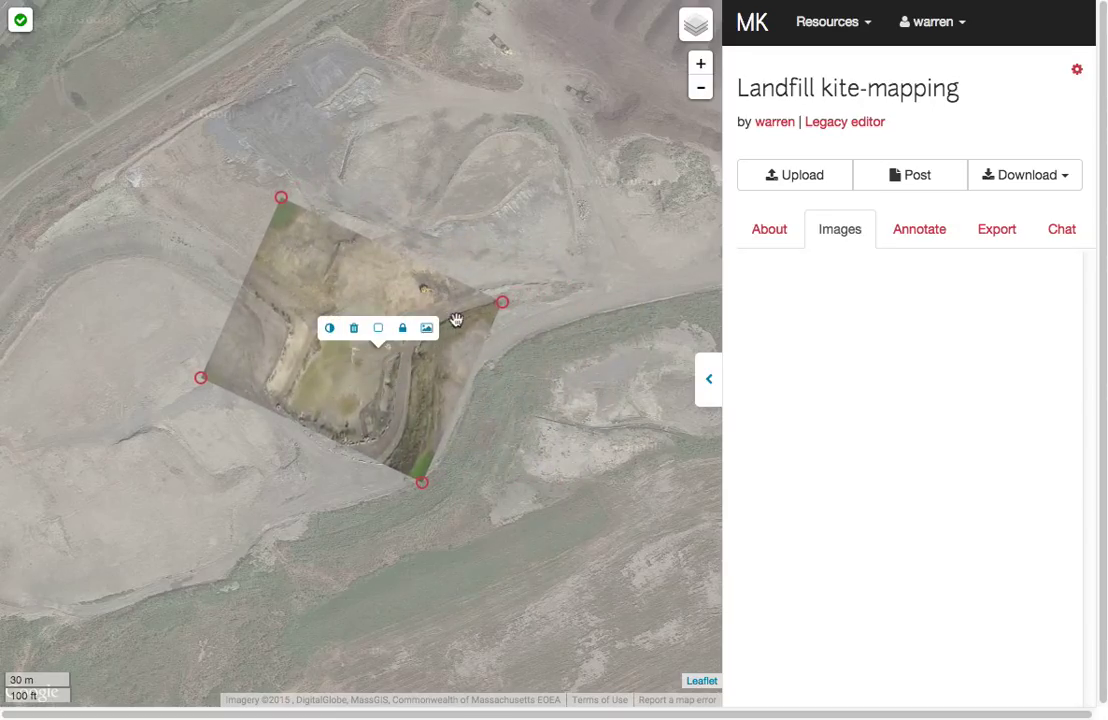
drag(507, 315, 560, 314)
drag(503, 343, 593, 304)
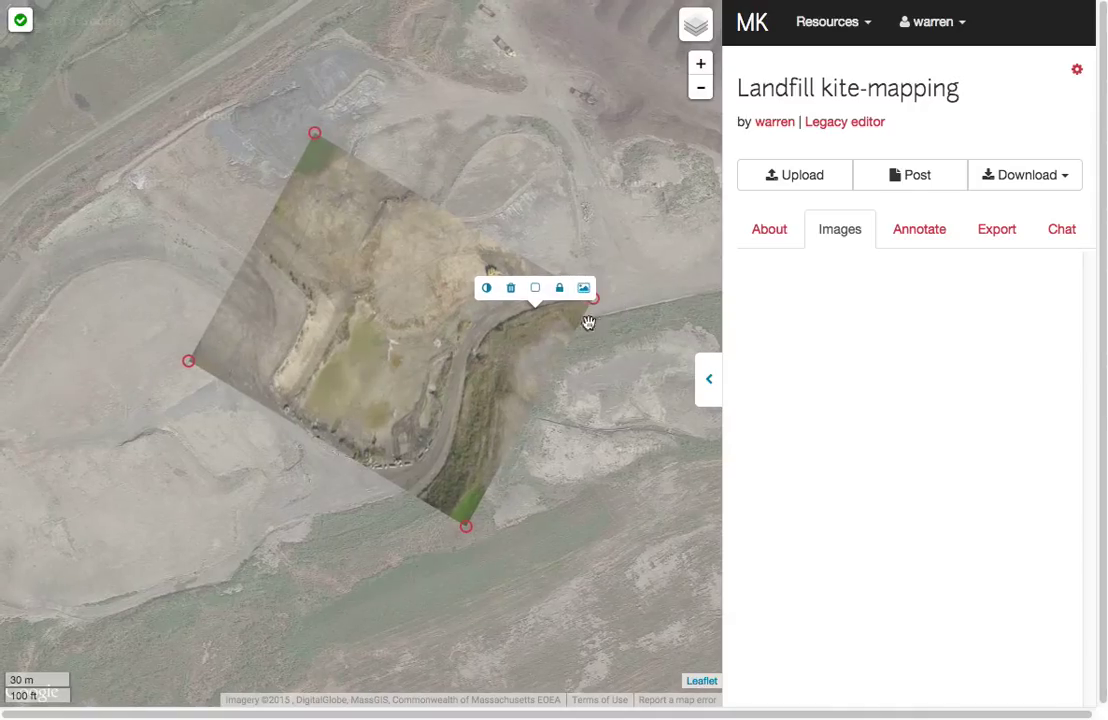
Reshape the photo's right, top, left and bottom corners so its road and pit match the satellite imagery.
click(463, 352)
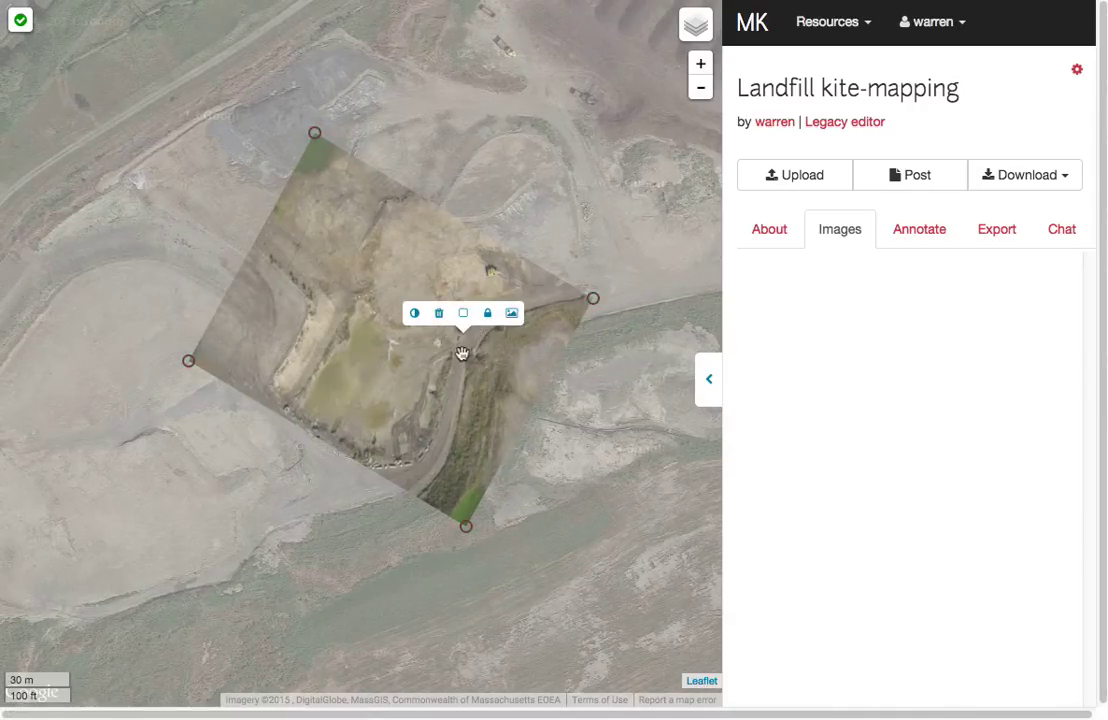
drag(592, 304, 650, 318)
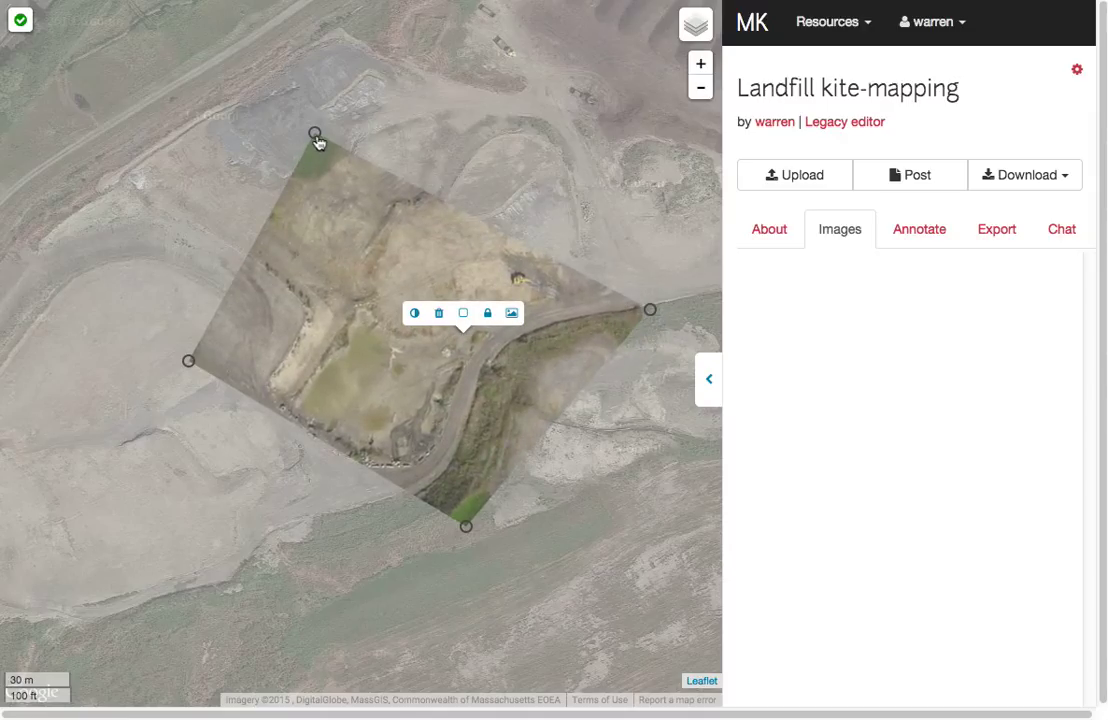
drag(316, 142, 390, 172)
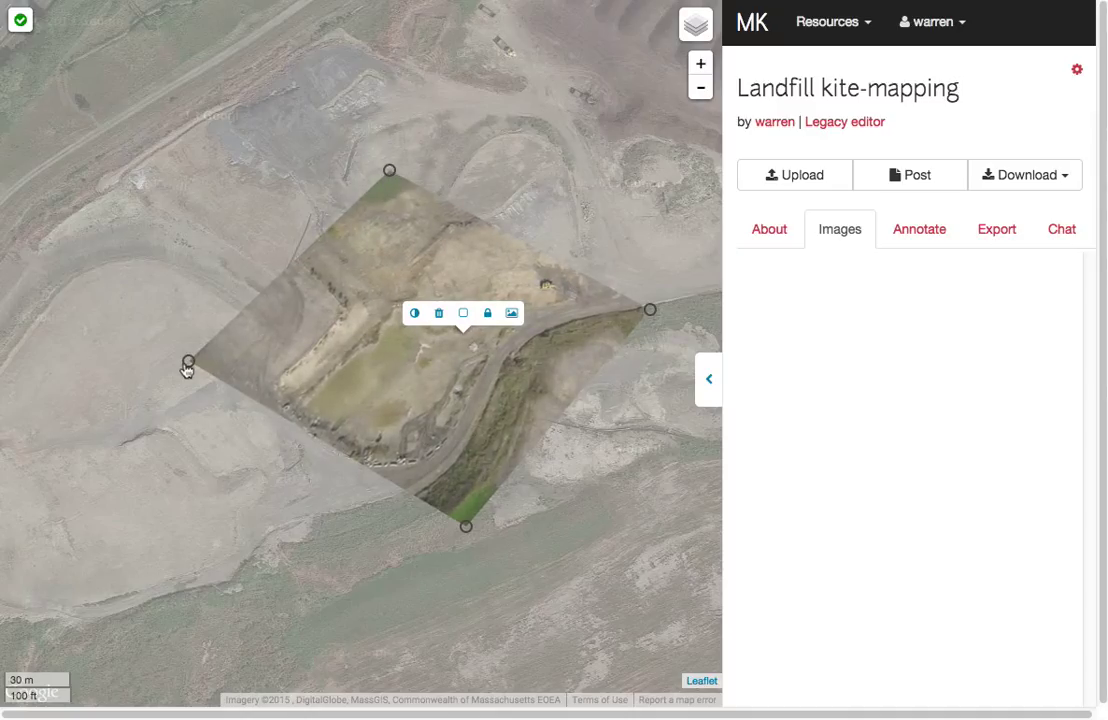
drag(188, 362, 124, 383)
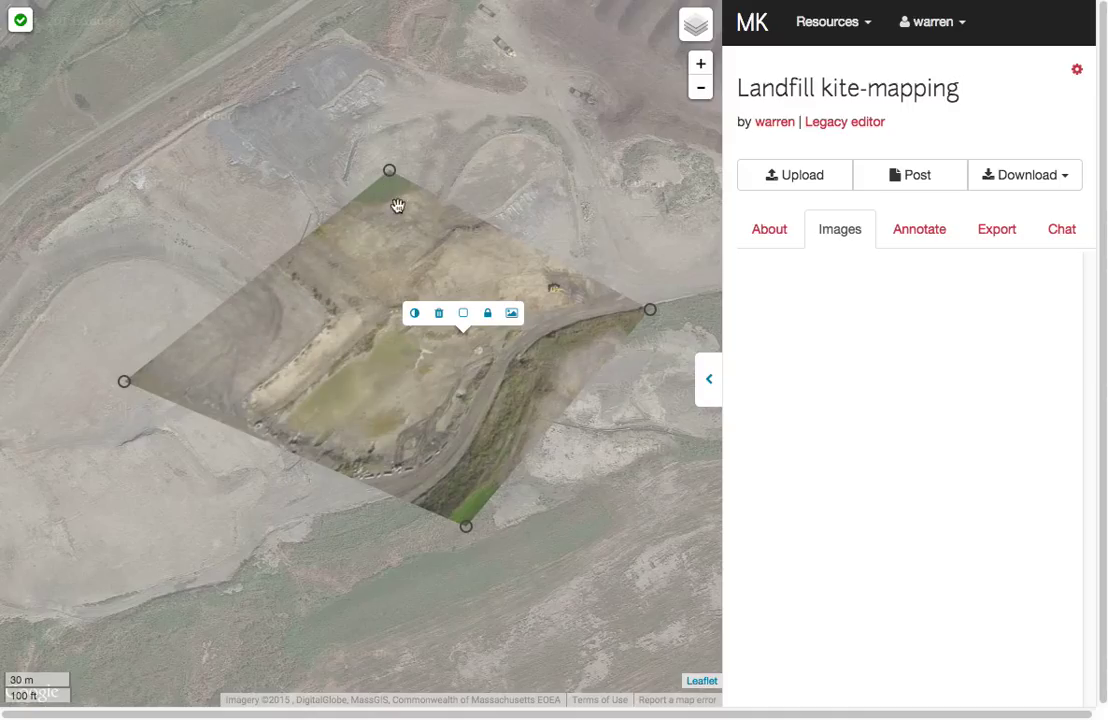
drag(388, 177, 320, 193)
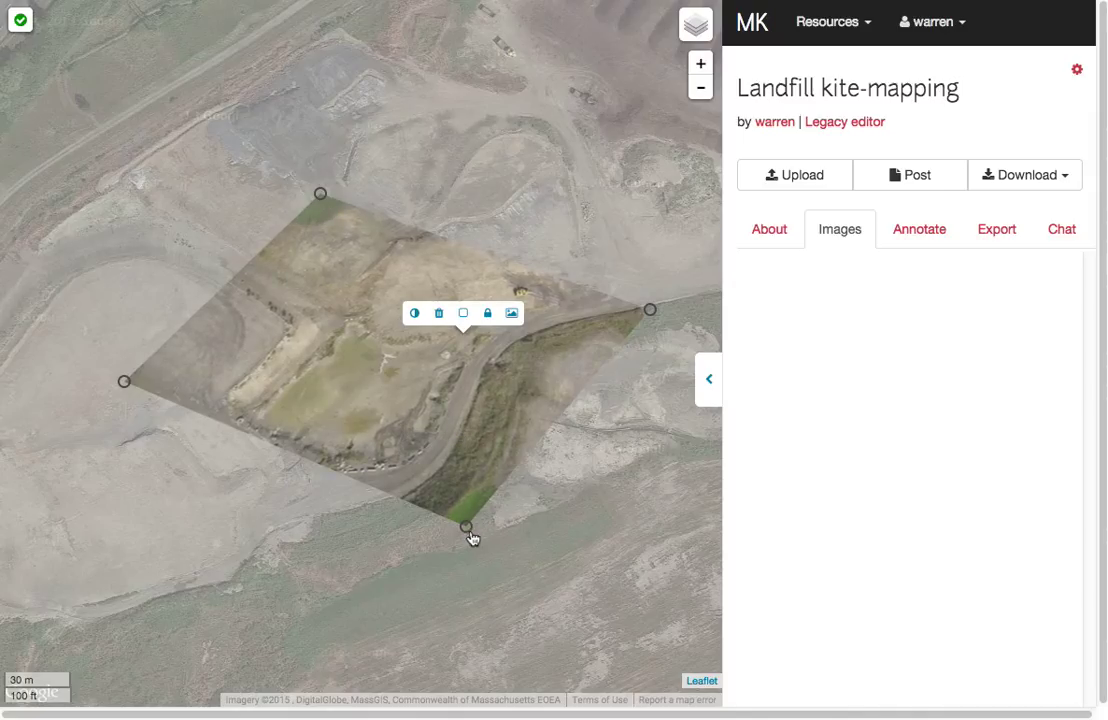
drag(468, 530, 467, 517)
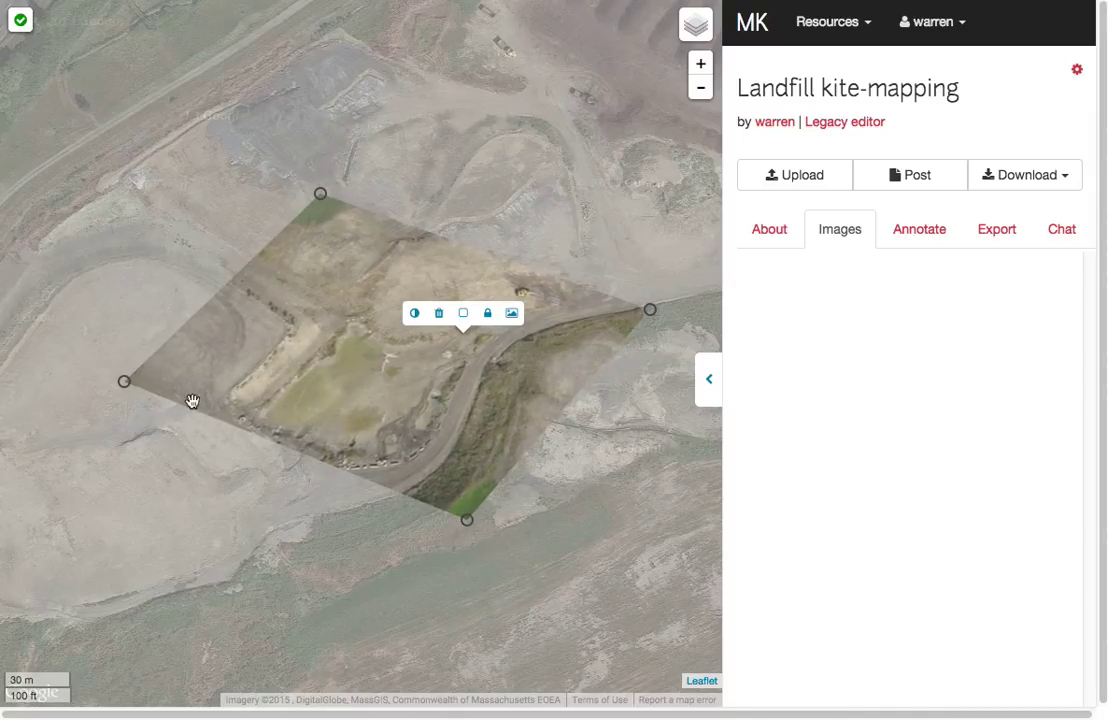
drag(320, 195, 296, 131)
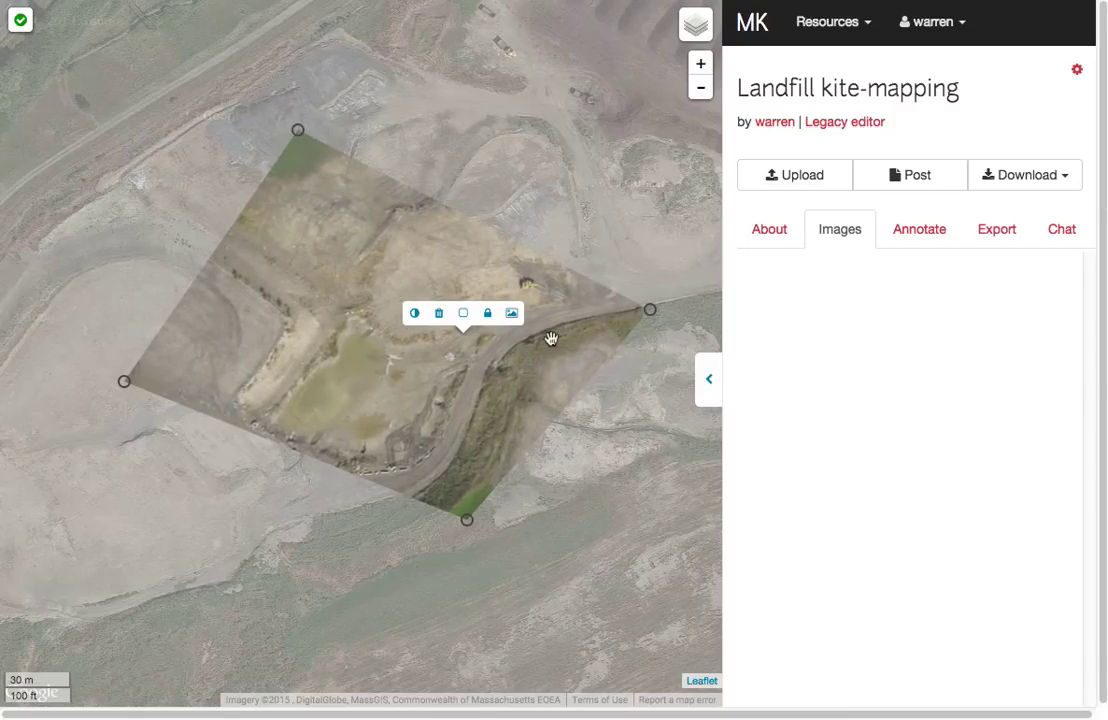
Toggle outline and transparency views to check the fit, slightly adjusting the right corner.
click(463, 316)
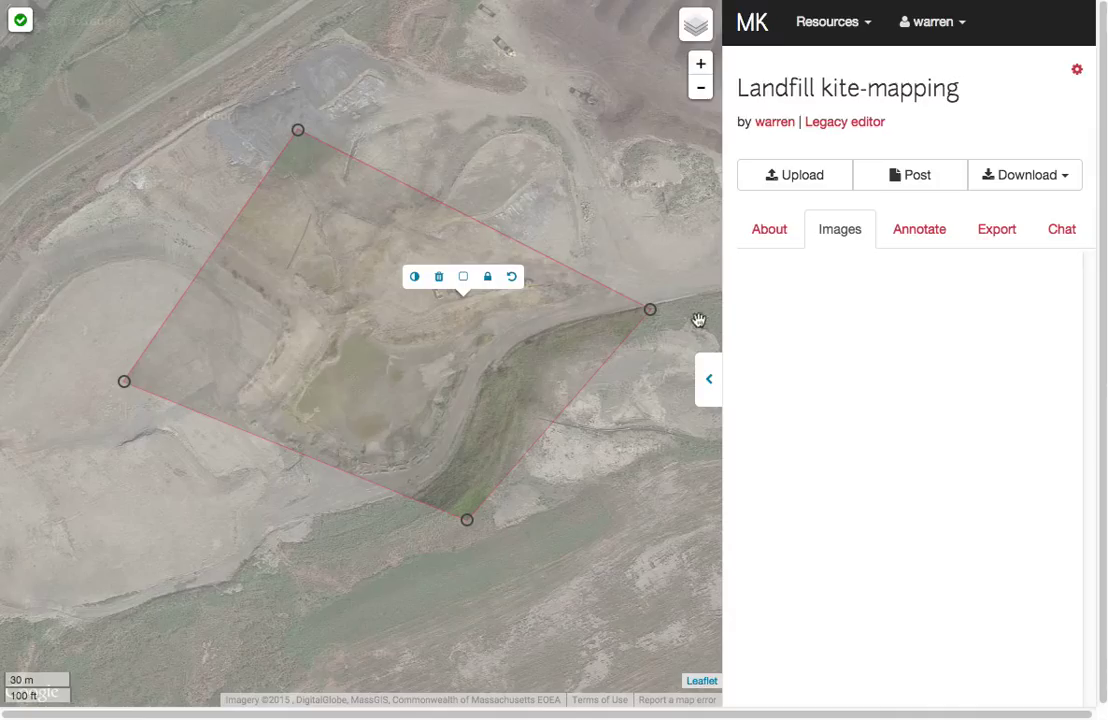
click(464, 284)
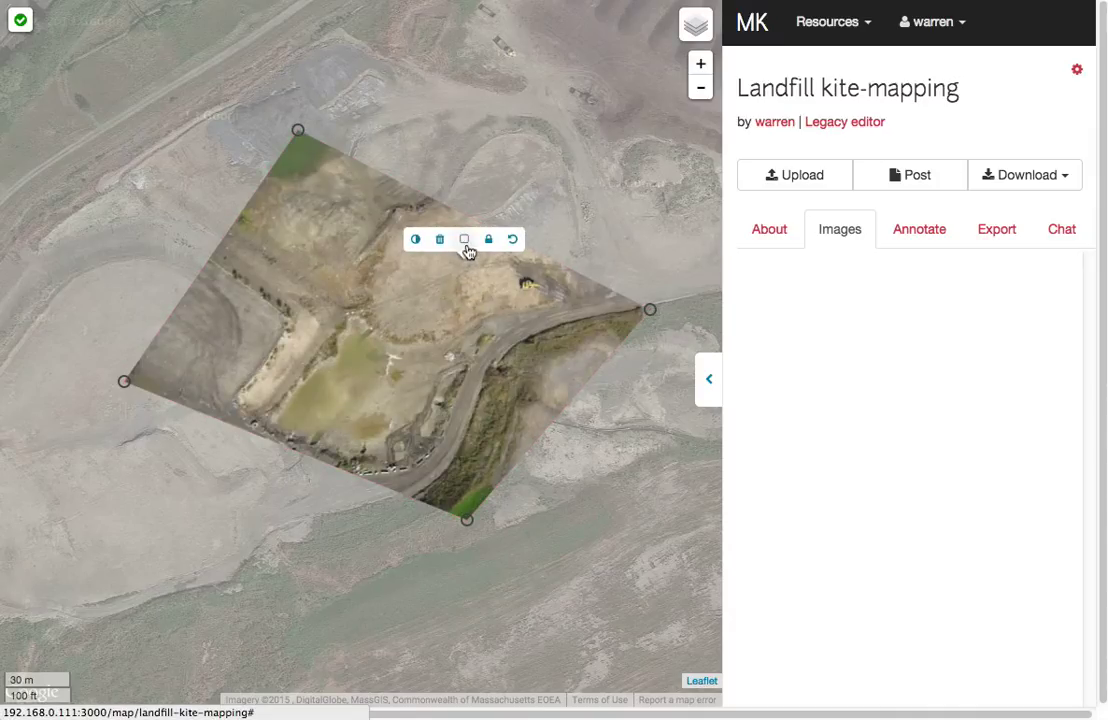
click(464, 240)
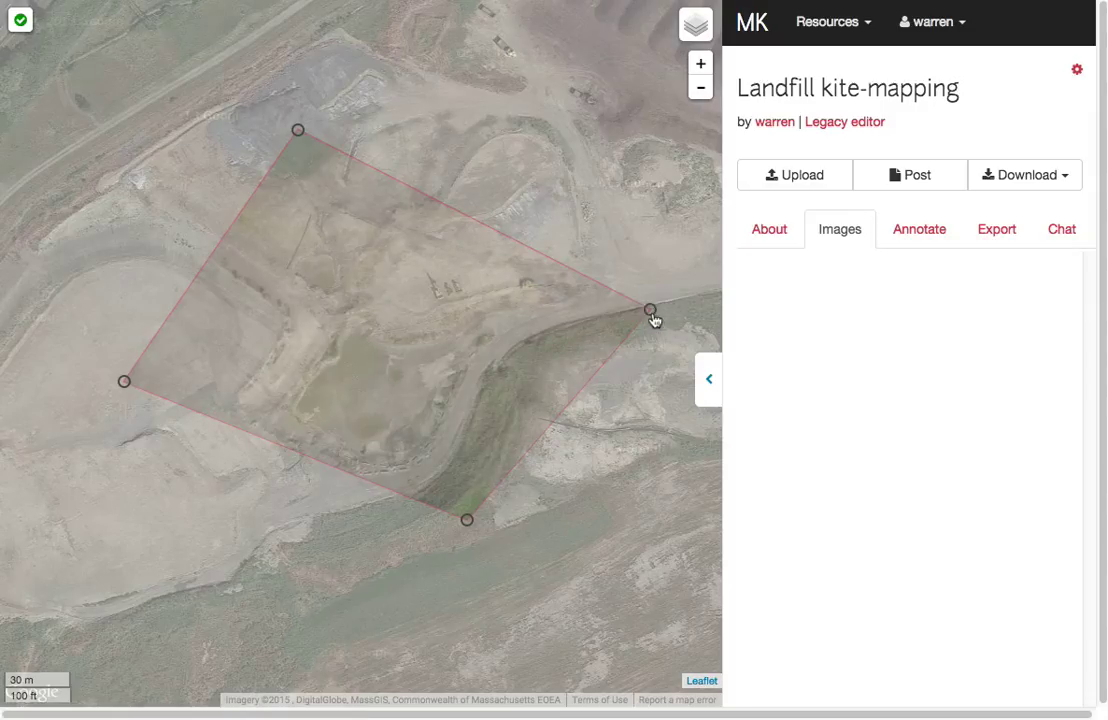
drag(652, 316, 656, 318)
key(o)
key(o)
key(o)
key(o)
key(o)
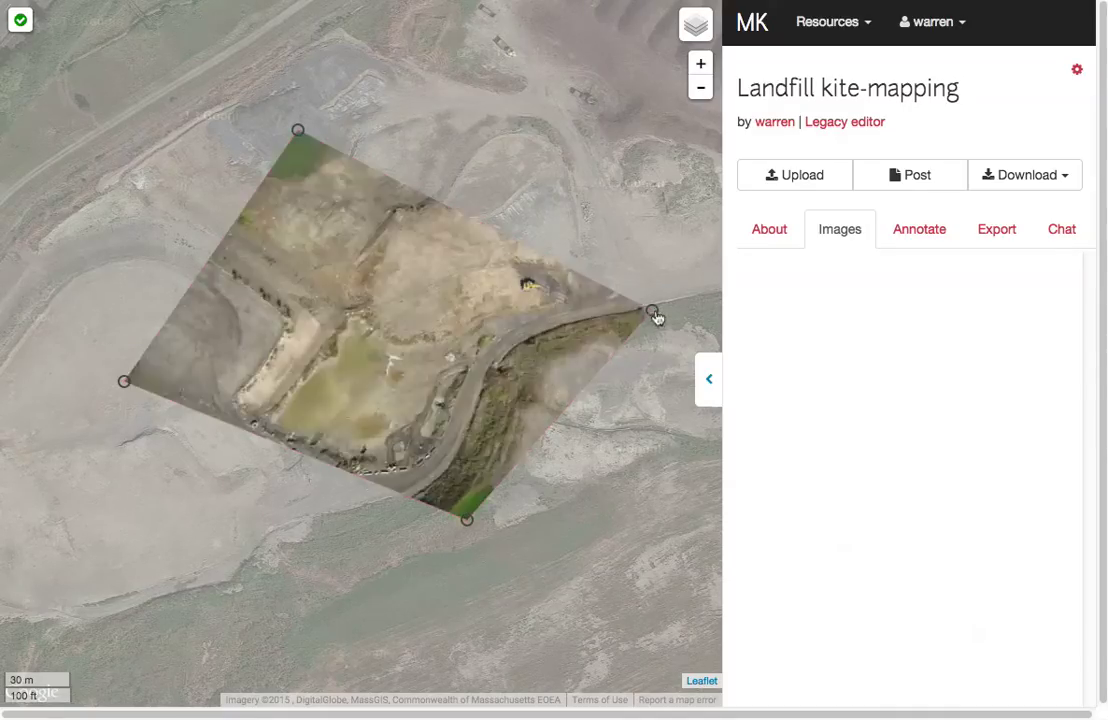
key(o)
key(o)
key(o)
Return the photo to fully opaque and lock it in its aligned position.
key(o)
key(o)
key(o)
click(470, 525)
key(o)
key(o)
key(o)
key(o)
key(o)
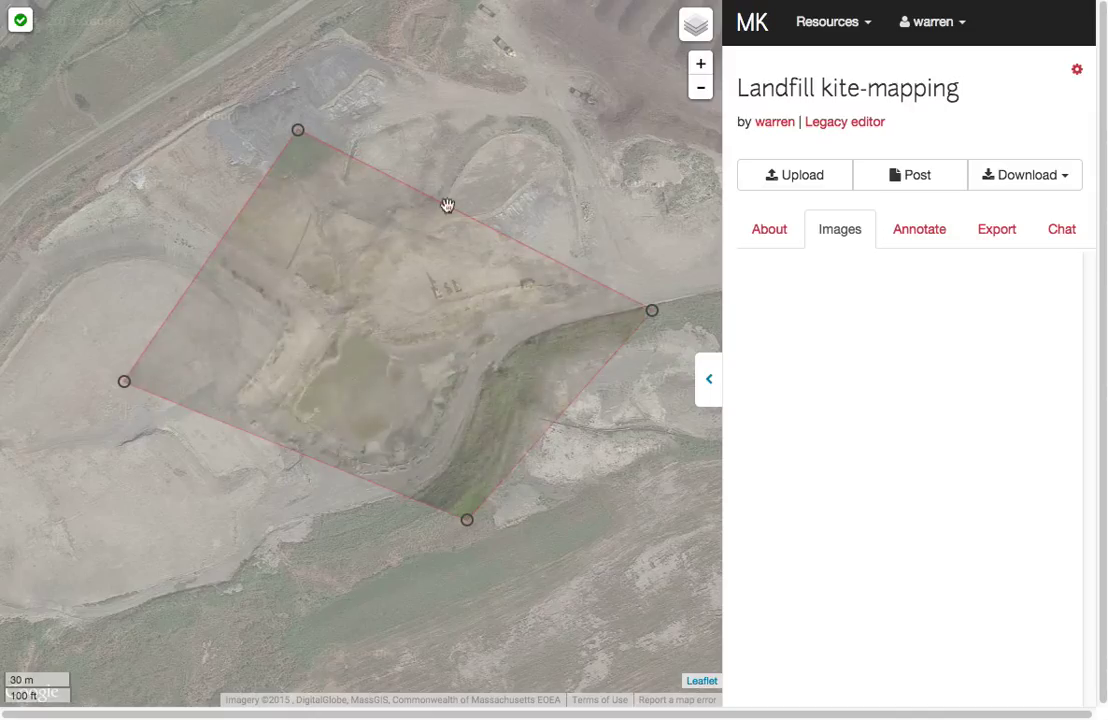
key(o)
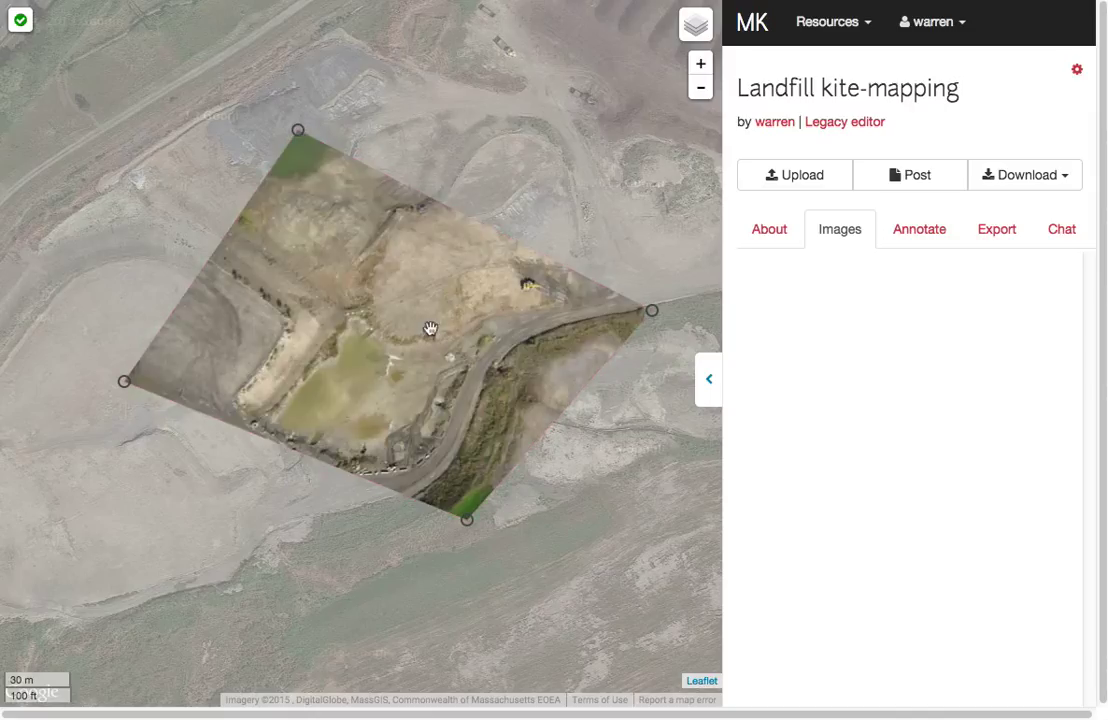
click(358, 274)
click(384, 244)
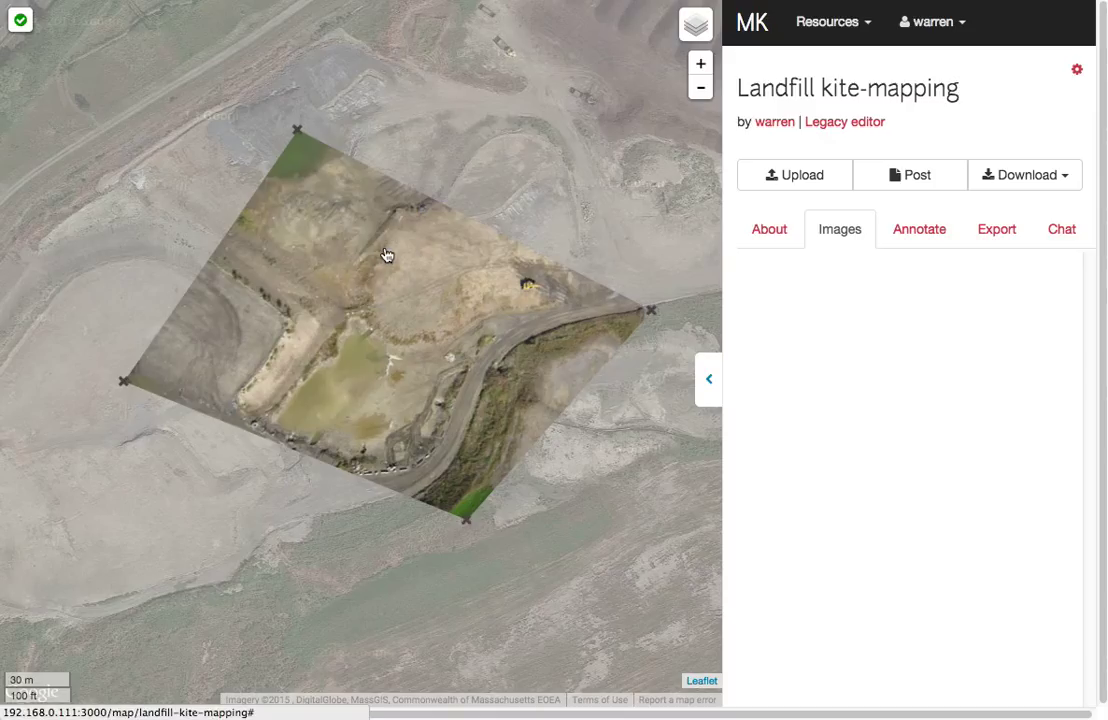
drag(468, 192, 432, 213)
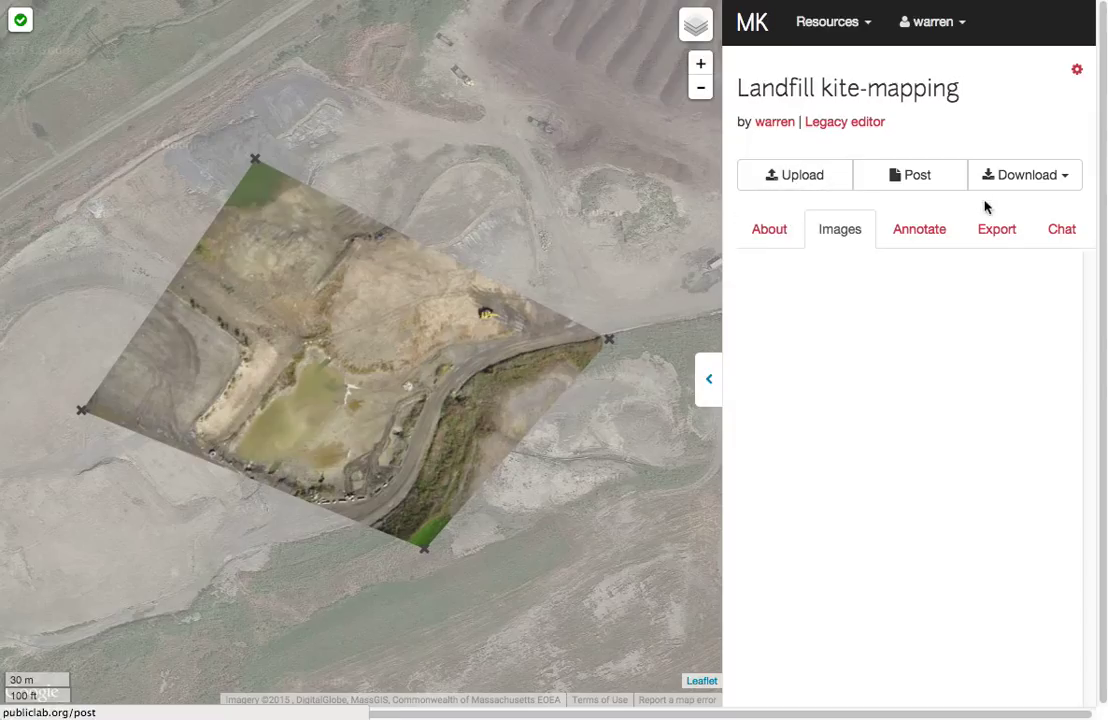
Show the map's location details in the About tab and reveal its embed code.
click(1050, 232)
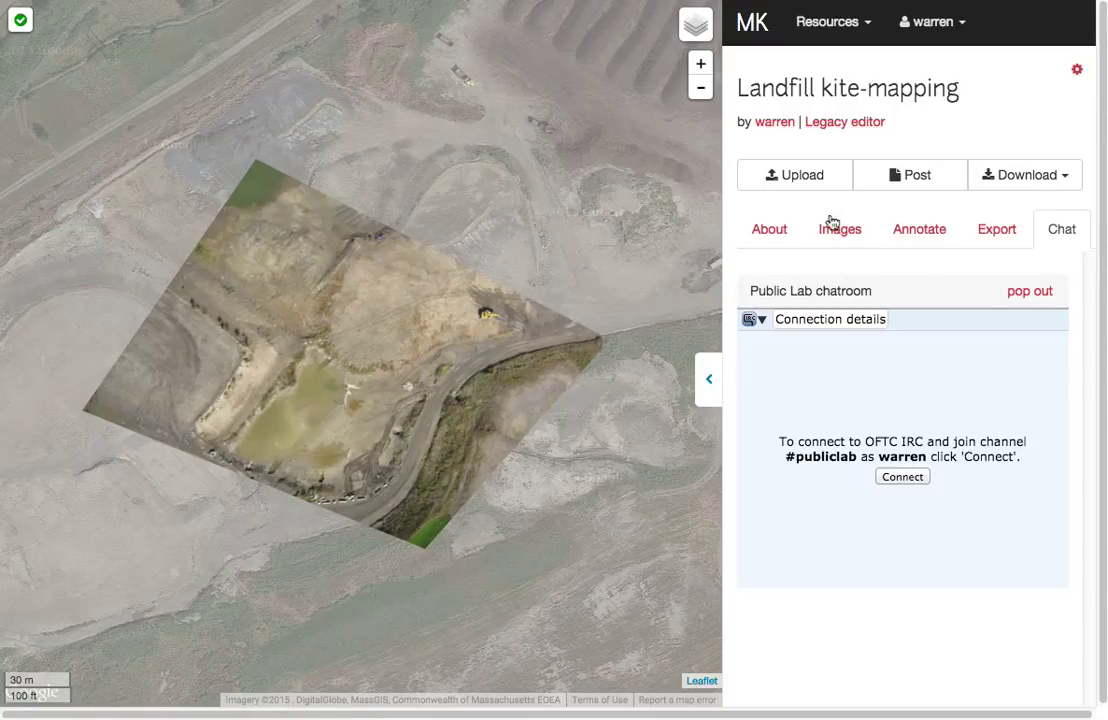
click(775, 237)
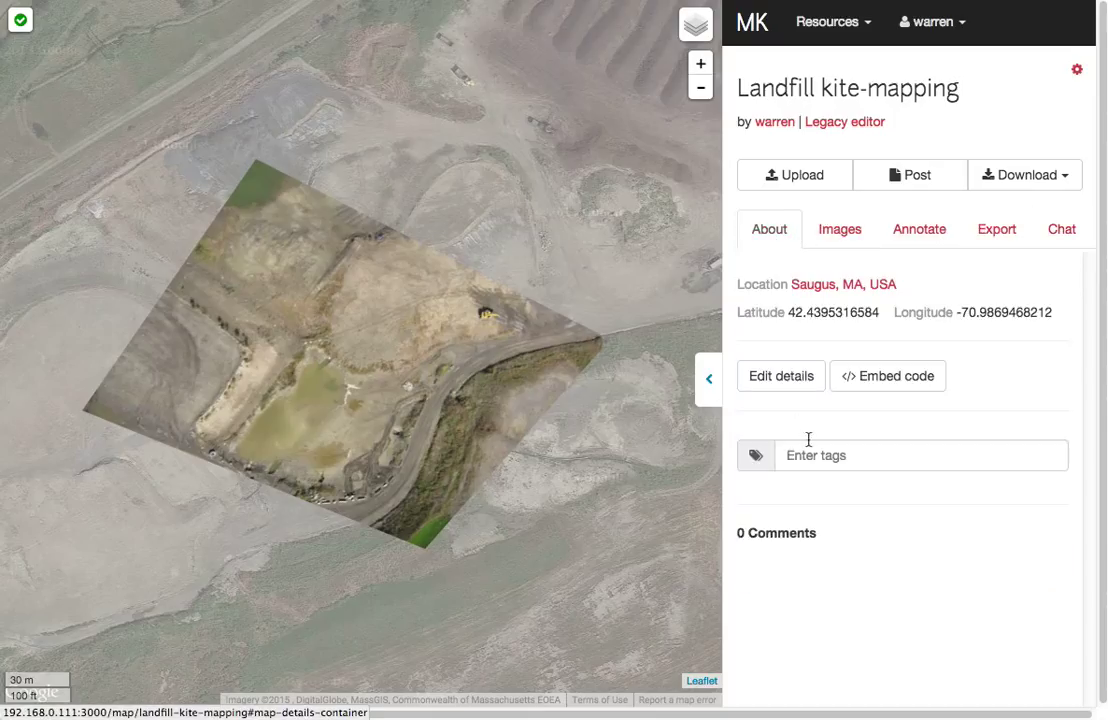
click(858, 378)
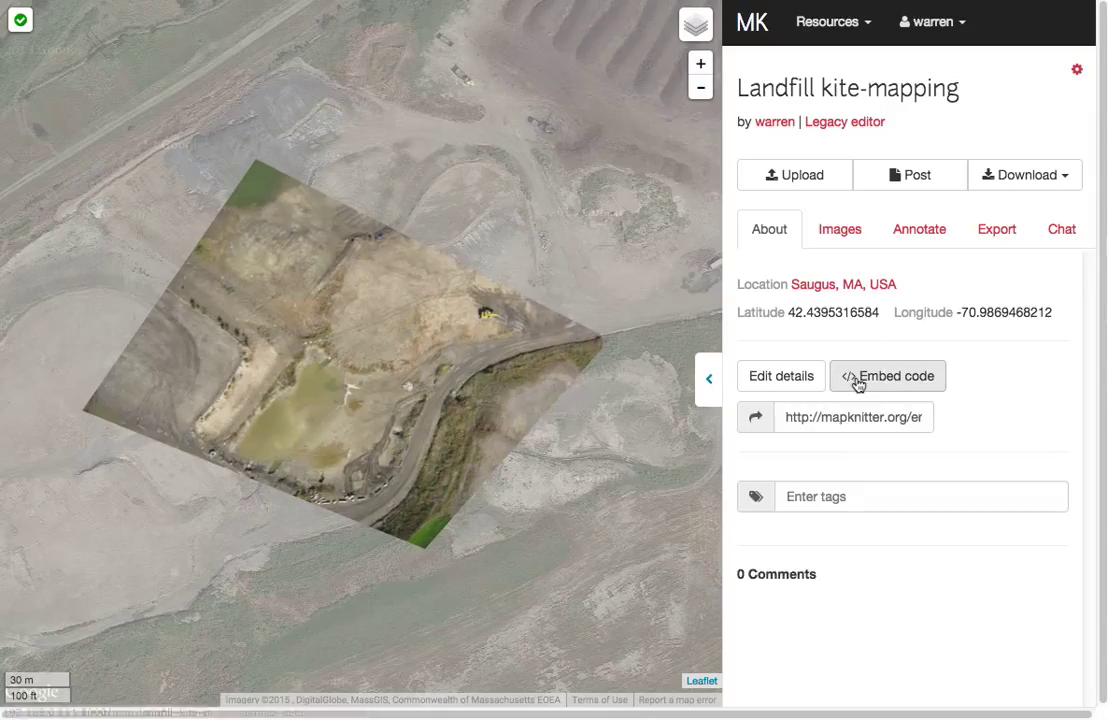
double_click(856, 412)
triple_click(856, 412)
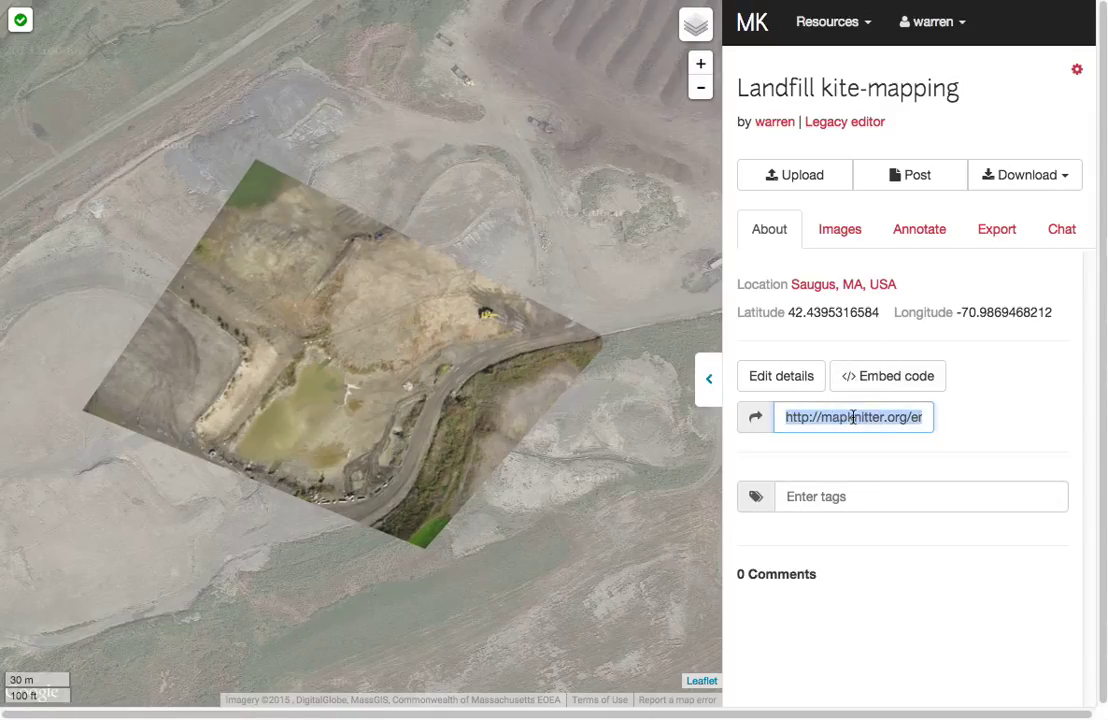
click(853, 417)
click(975, 410)
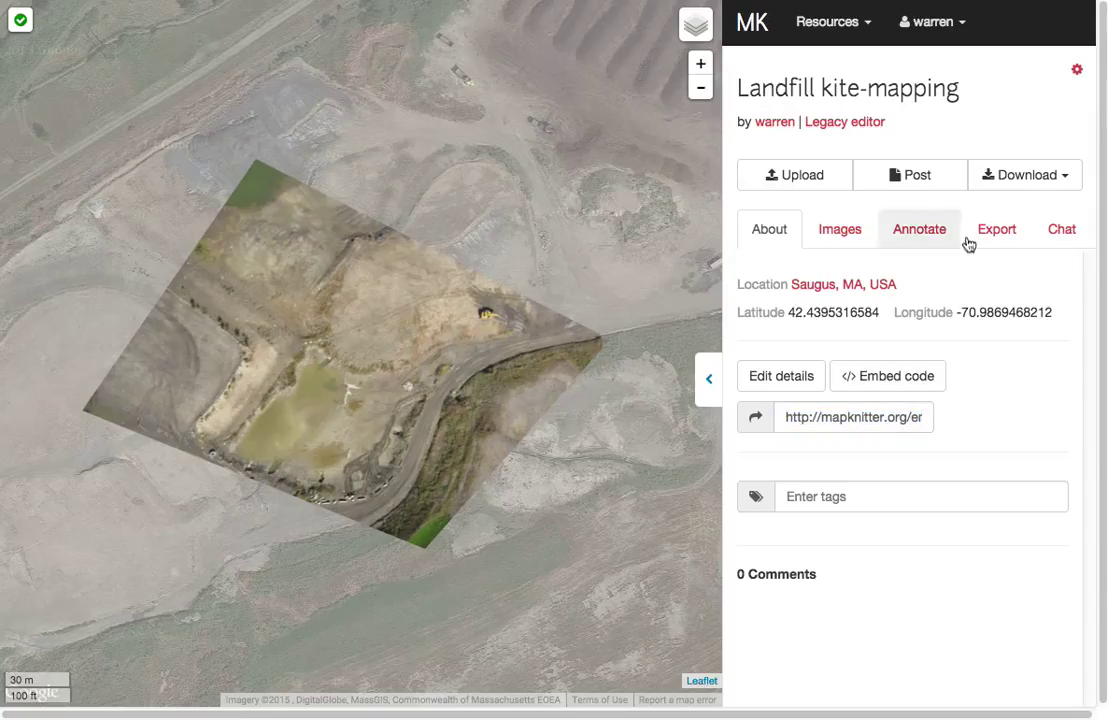
click(1003, 238)
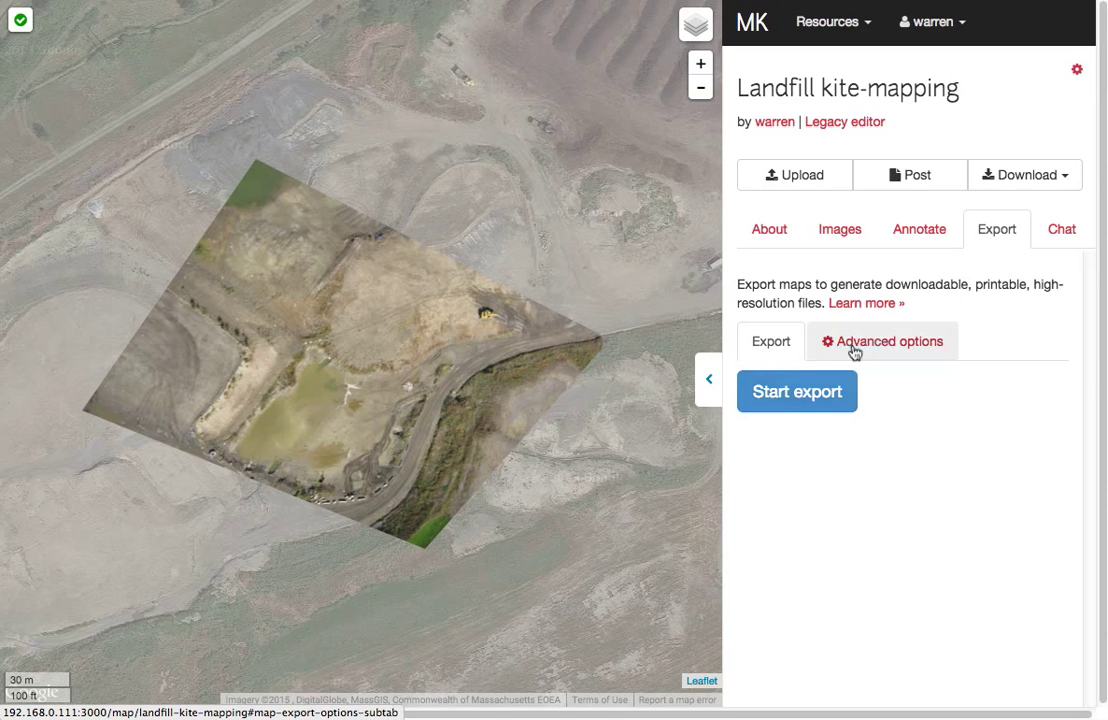
click(908, 334)
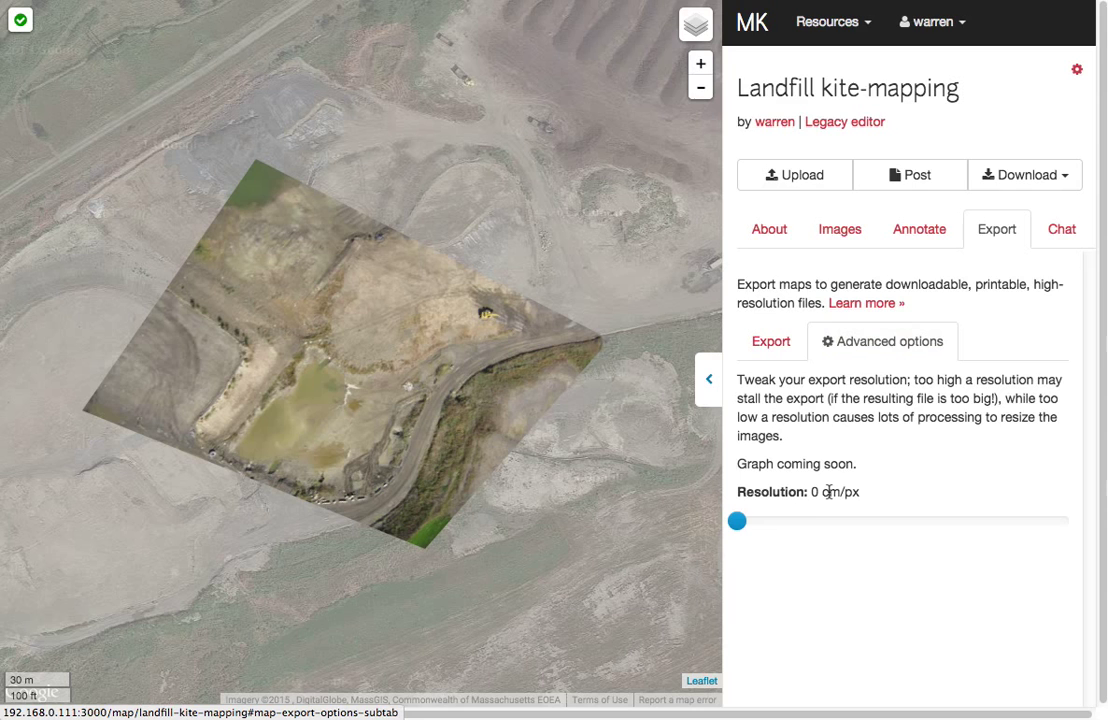
click(770, 341)
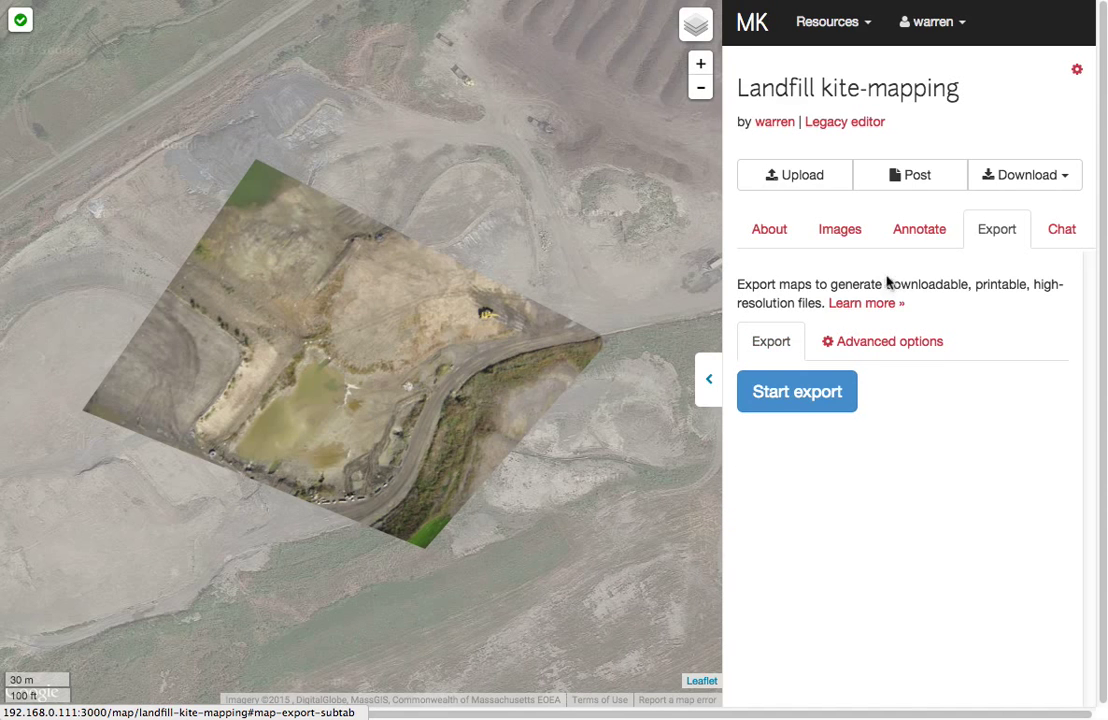
click(752, 237)
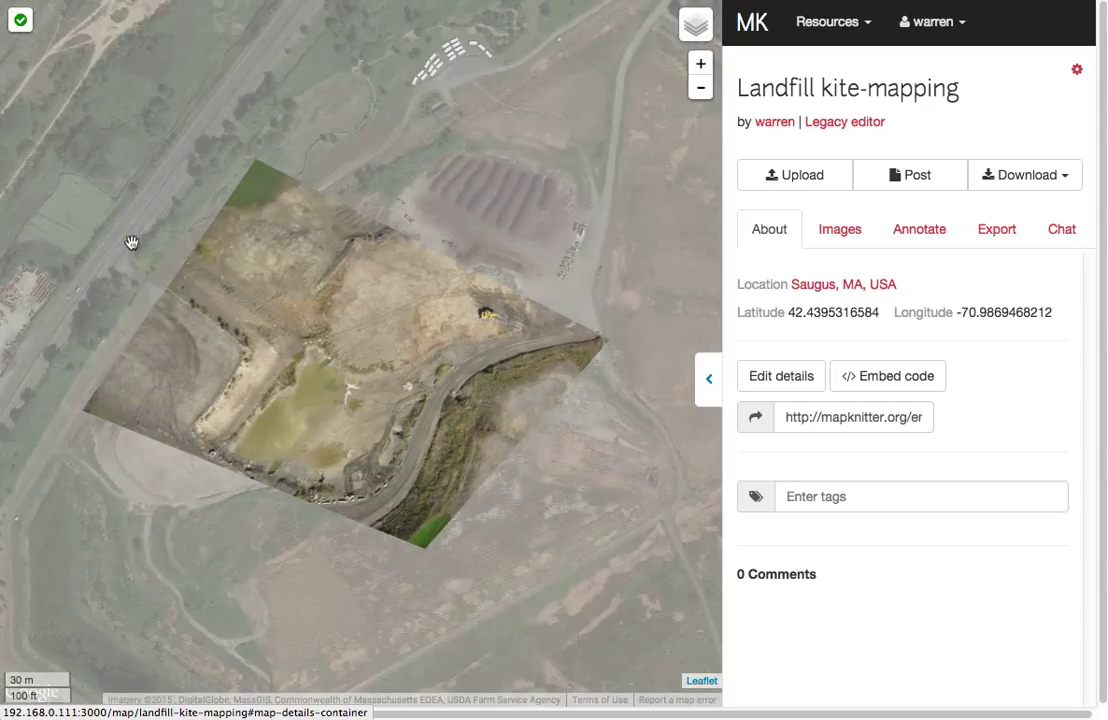
click(417, 139)
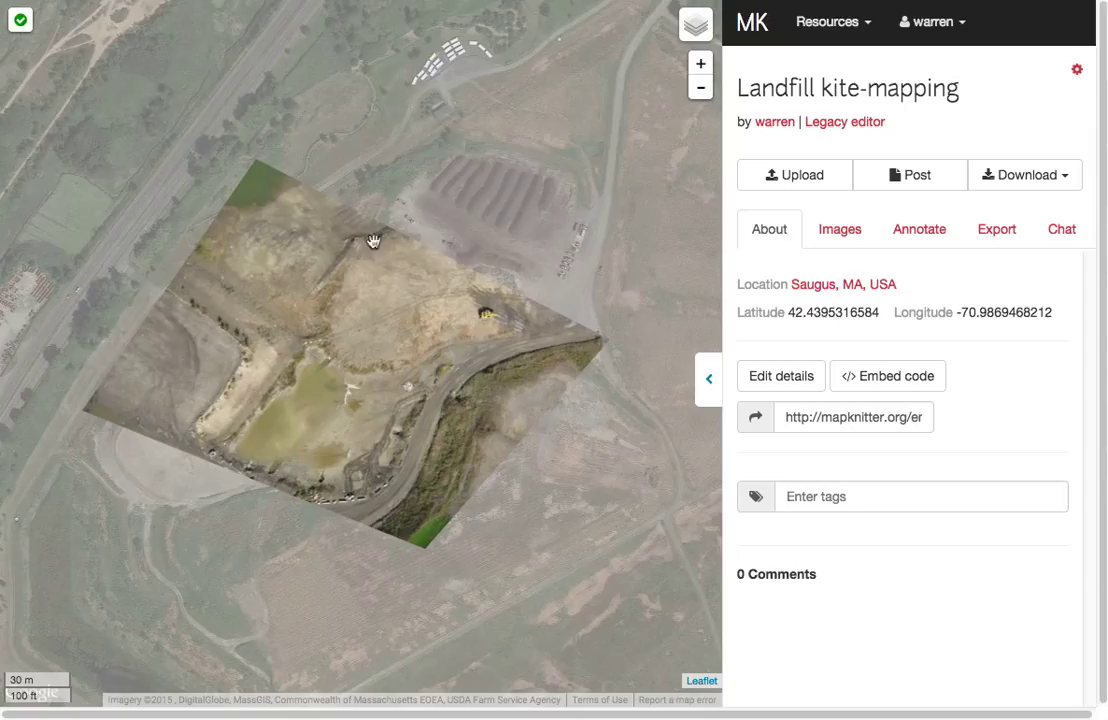
click(699, 64)
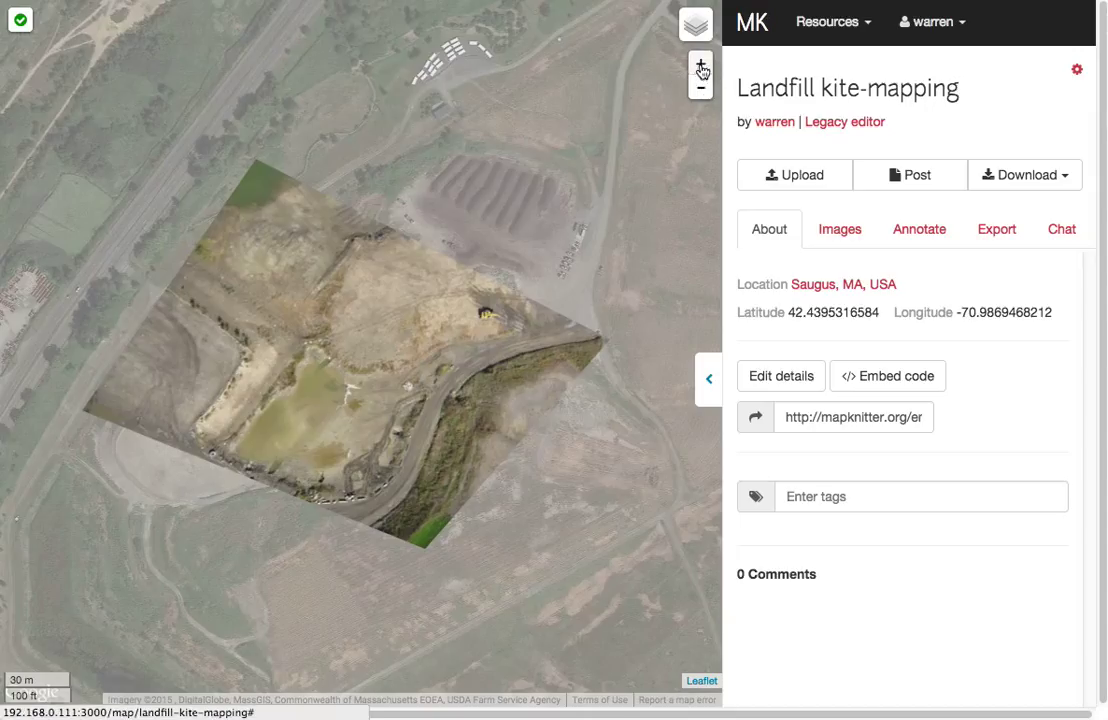